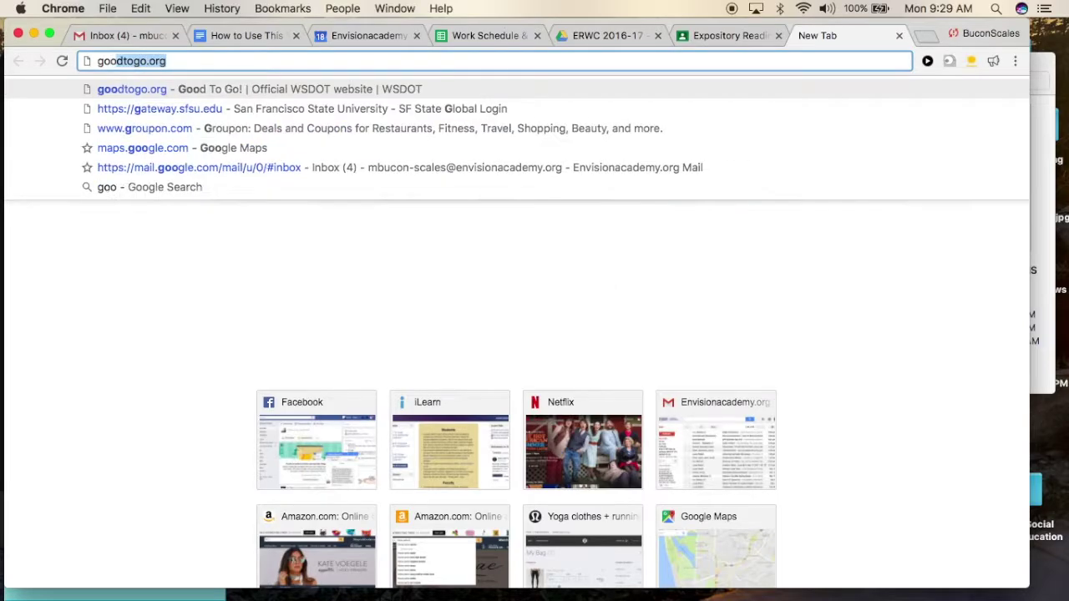
Search the web for "goobric" and open the Goobric Web App Launcher page in the Chrome Web Store.
key("Return")
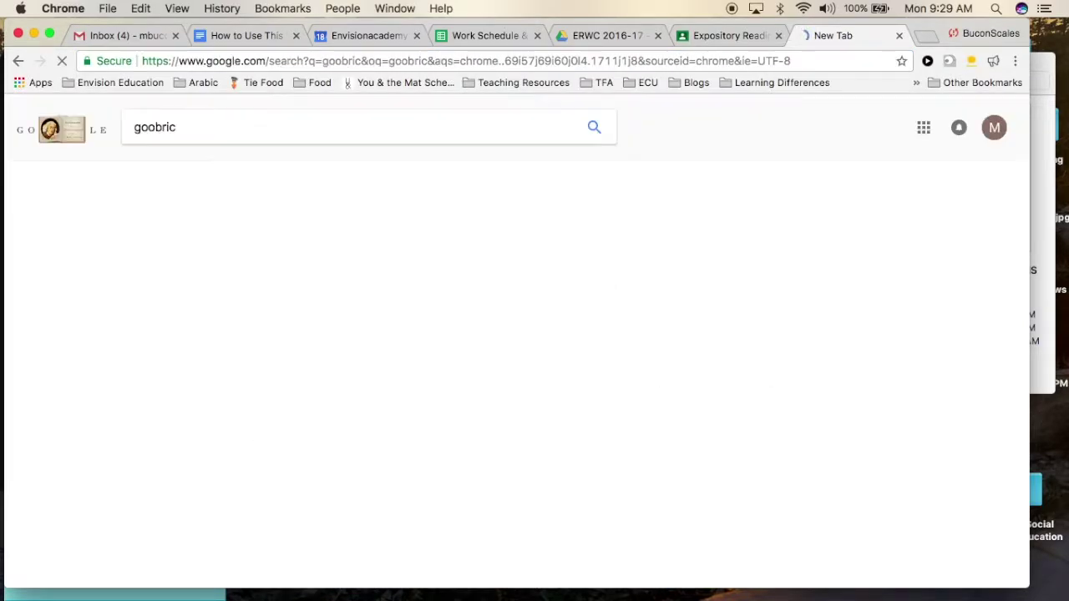
left_click(368, 411)
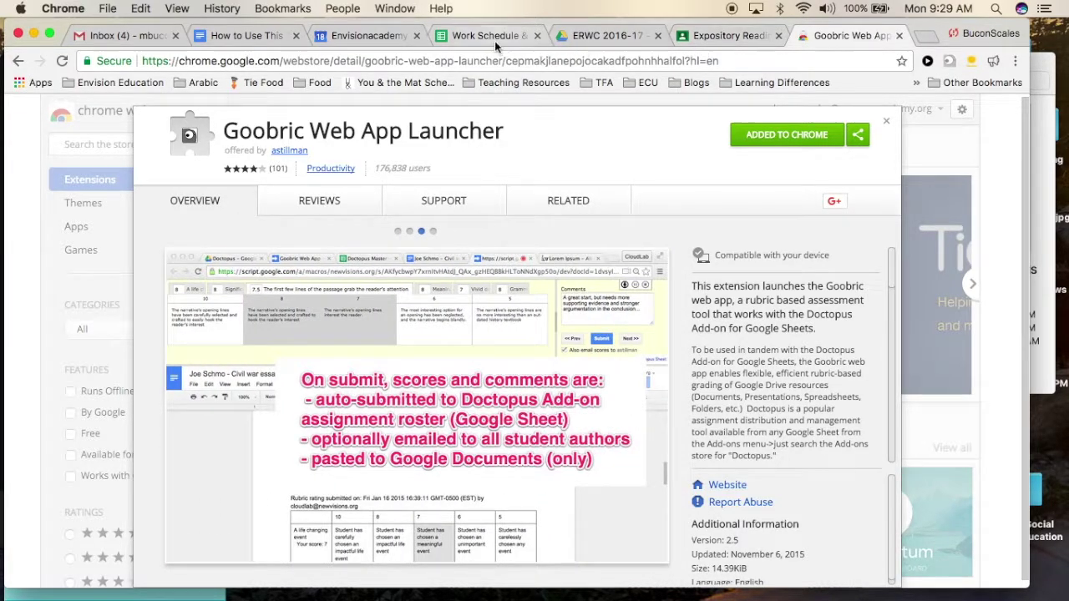
In the Work Schedule & Notes 2017-18 spreadsheet, search the add-on store for "doctopus" and close the store.
left_click(495, 37)
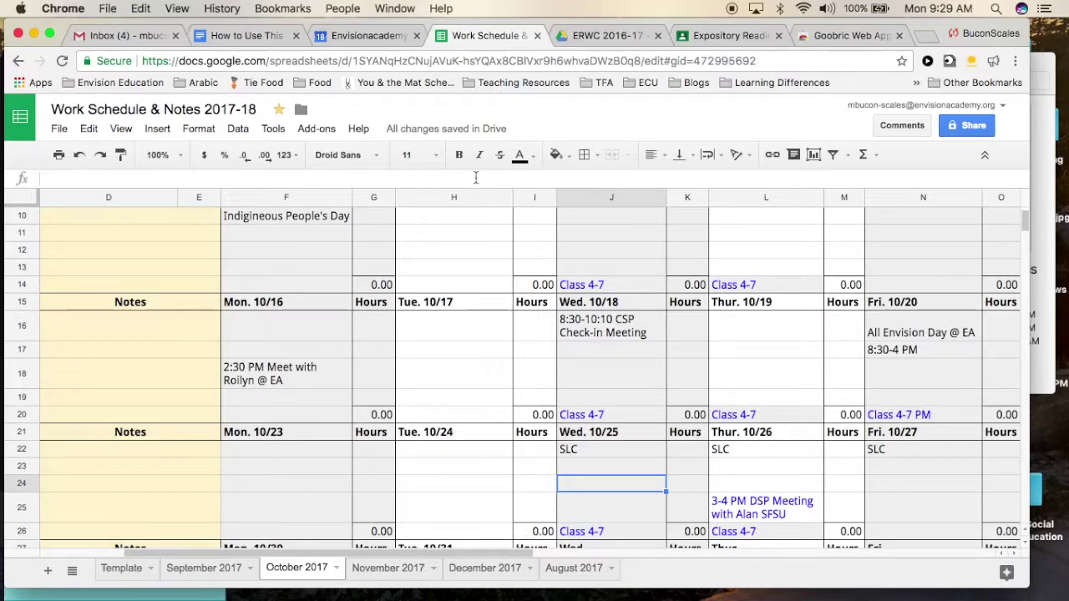
left_click(324, 137)
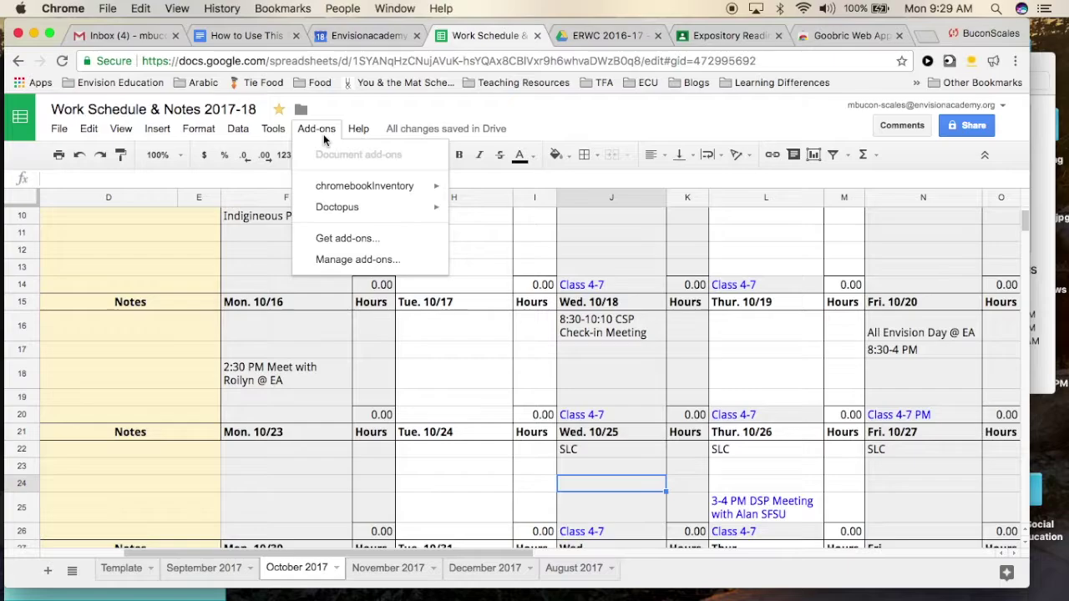
mouse_move(345, 212)
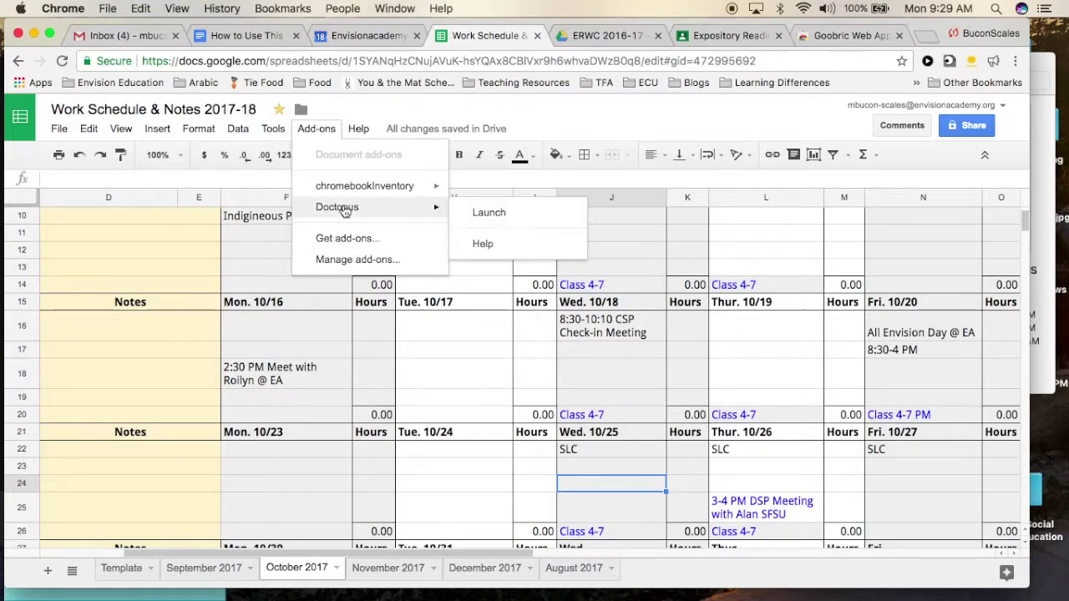
left_click(392, 248)
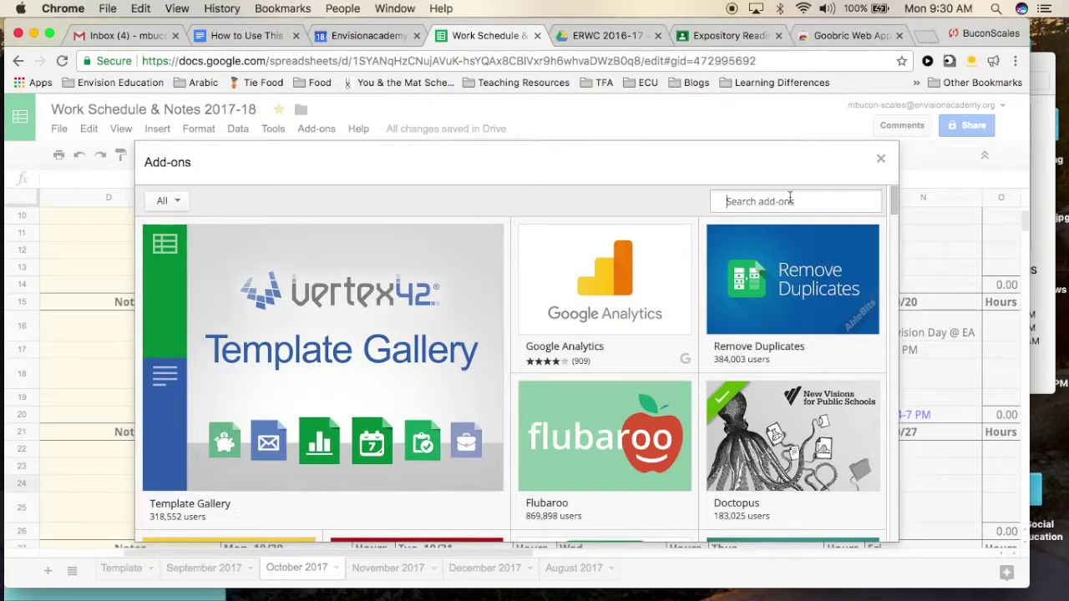
left_click(789, 201)
type("doctopus")
key("Return")
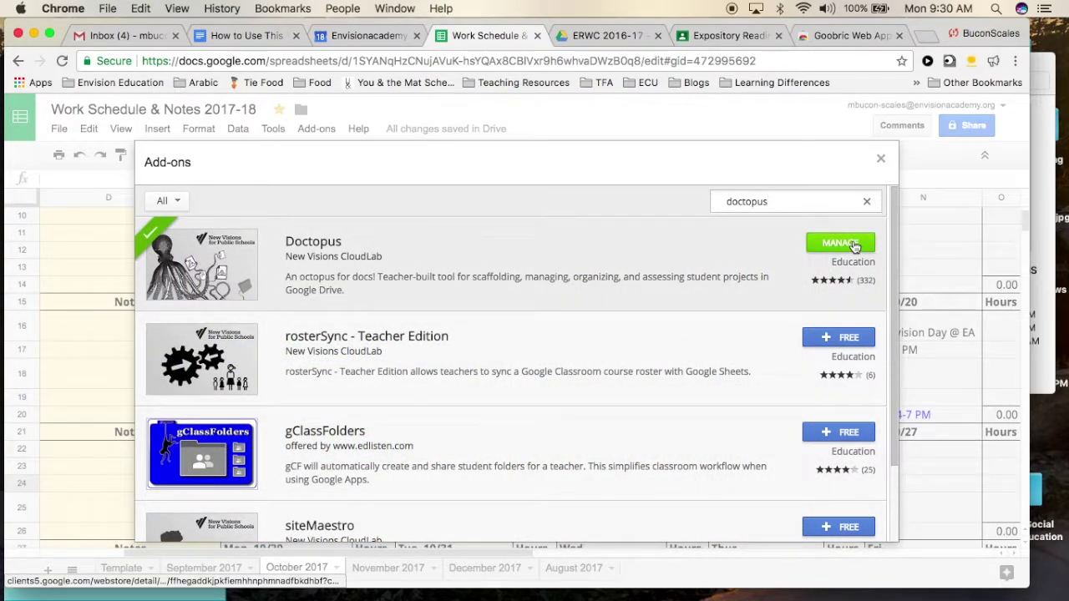
left_click(881, 159)
In the Expository Reading and Writing 5 class, start a new assignment titled "Testings #1" without a topic.
left_click(725, 35)
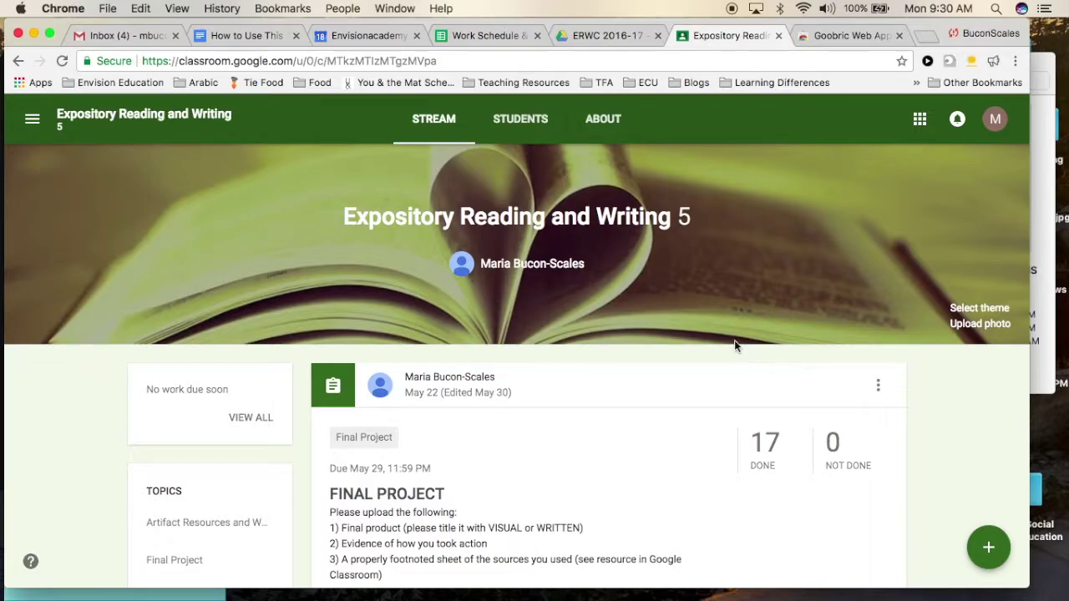
mouse_move(988, 551)
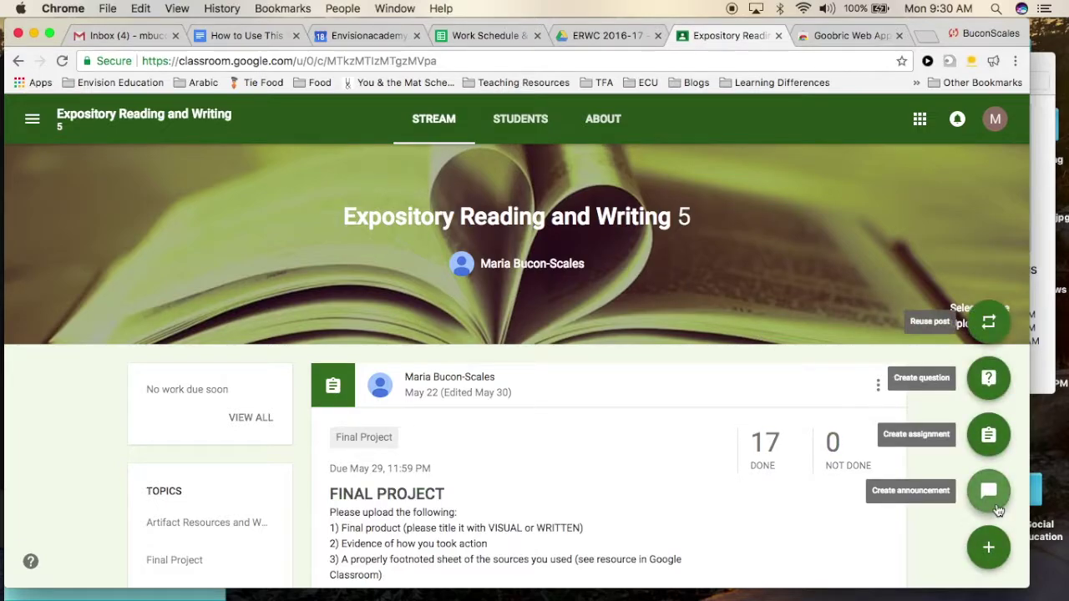
left_click(983, 436)
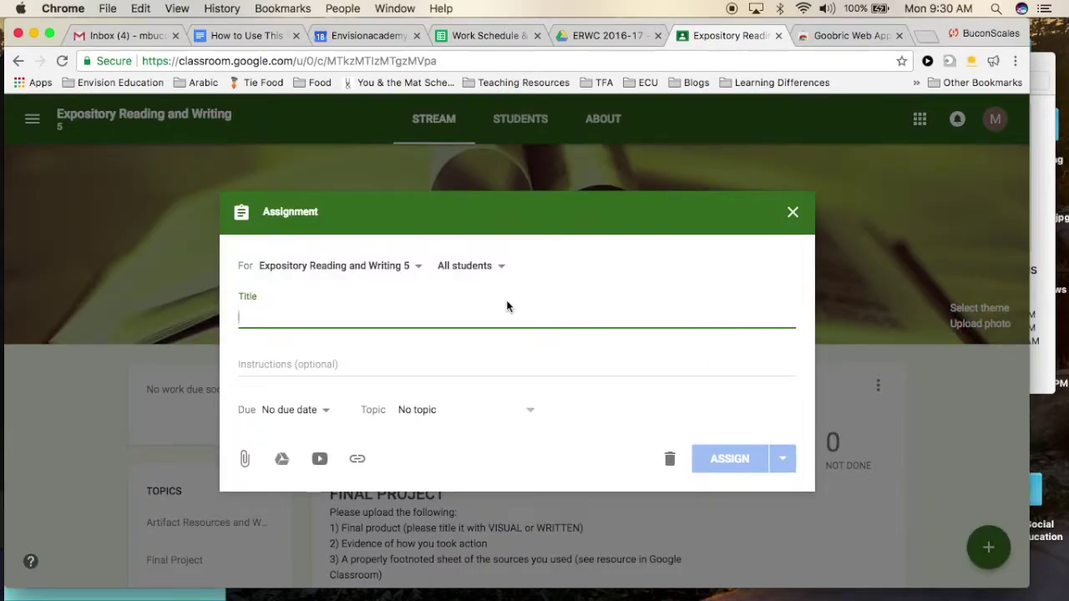
type("Testings #1")
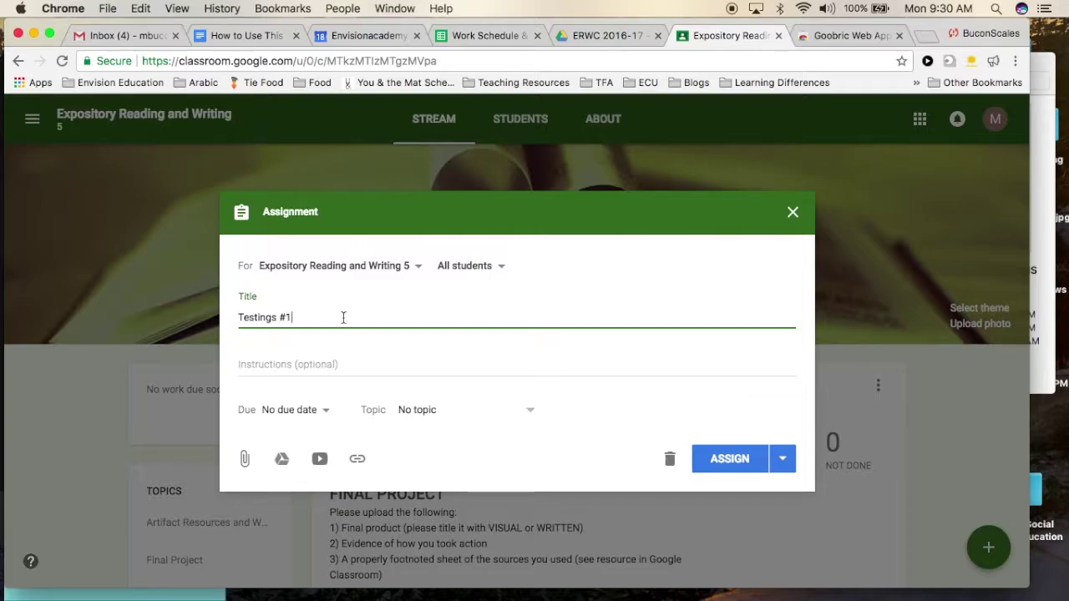
left_click(334, 372)
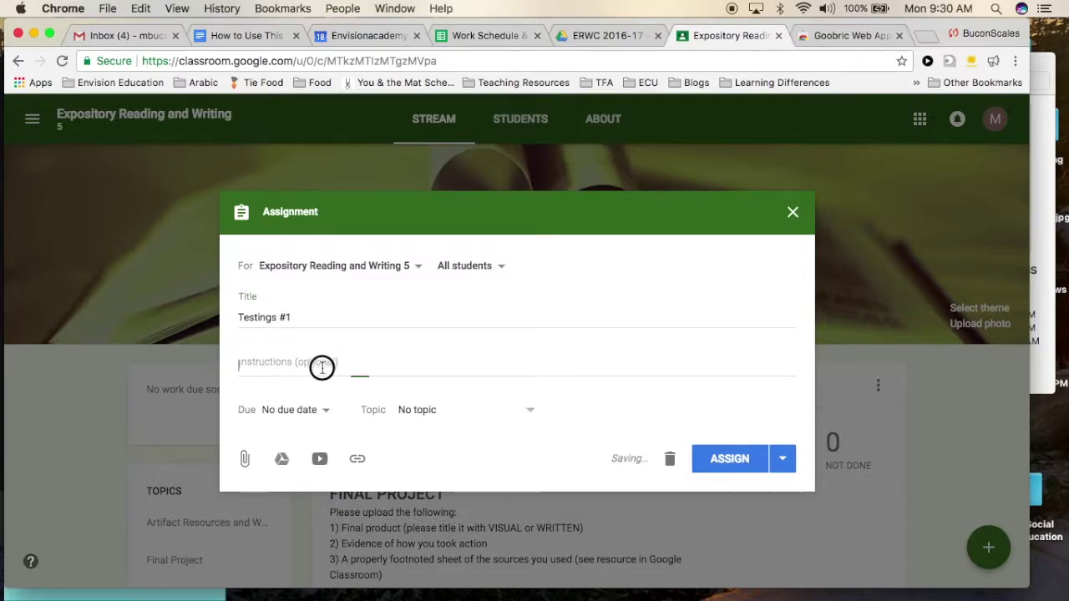
left_click(420, 413)
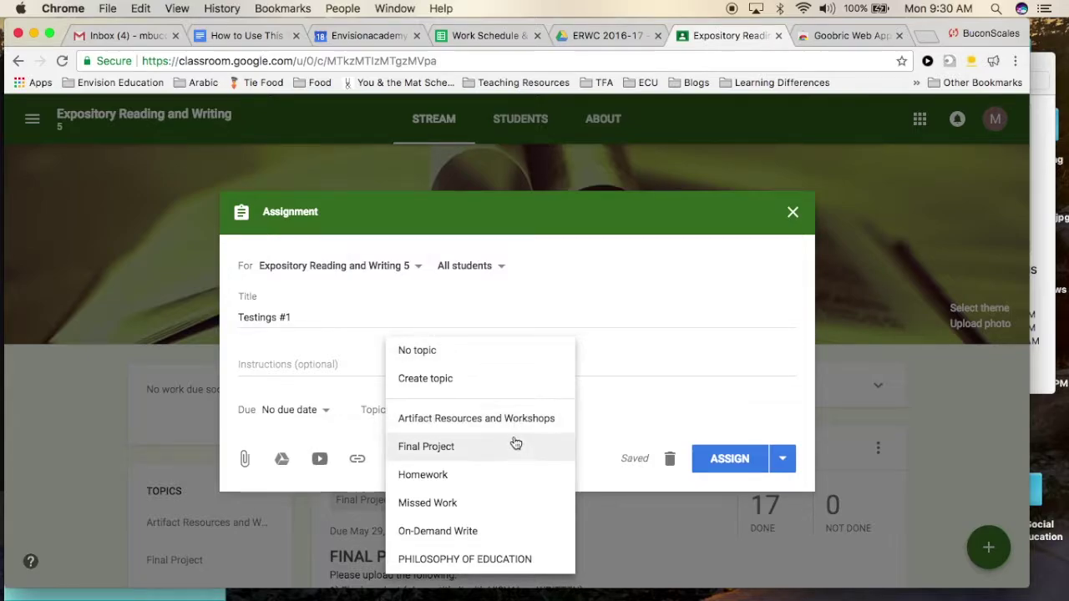
left_click(648, 348)
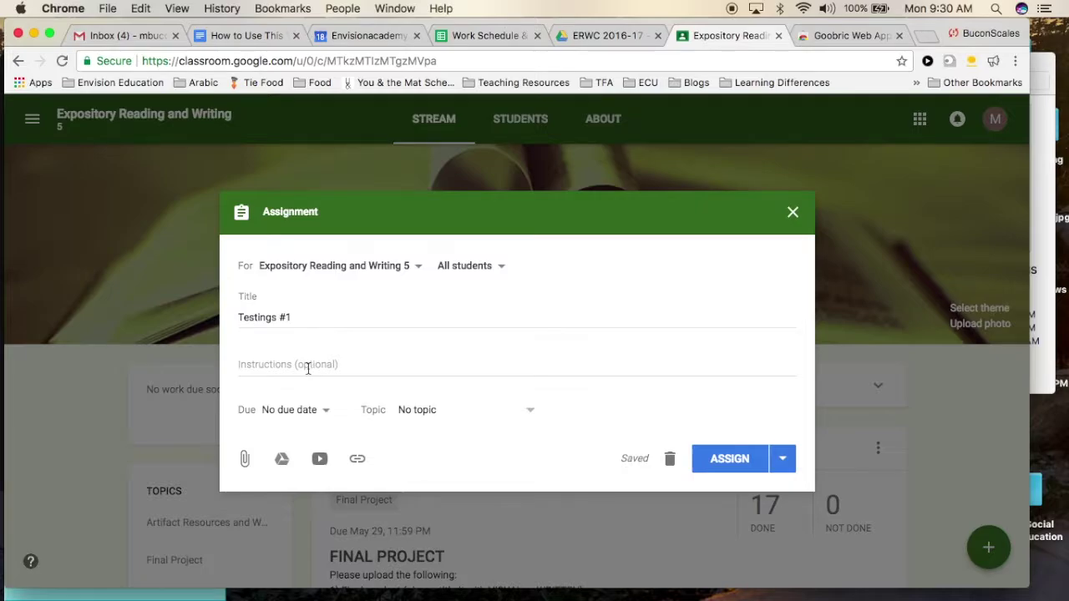
Attach "How to Use This Team Drive" from Google Drive with a copy for each student, and assign it.
left_click(281, 459)
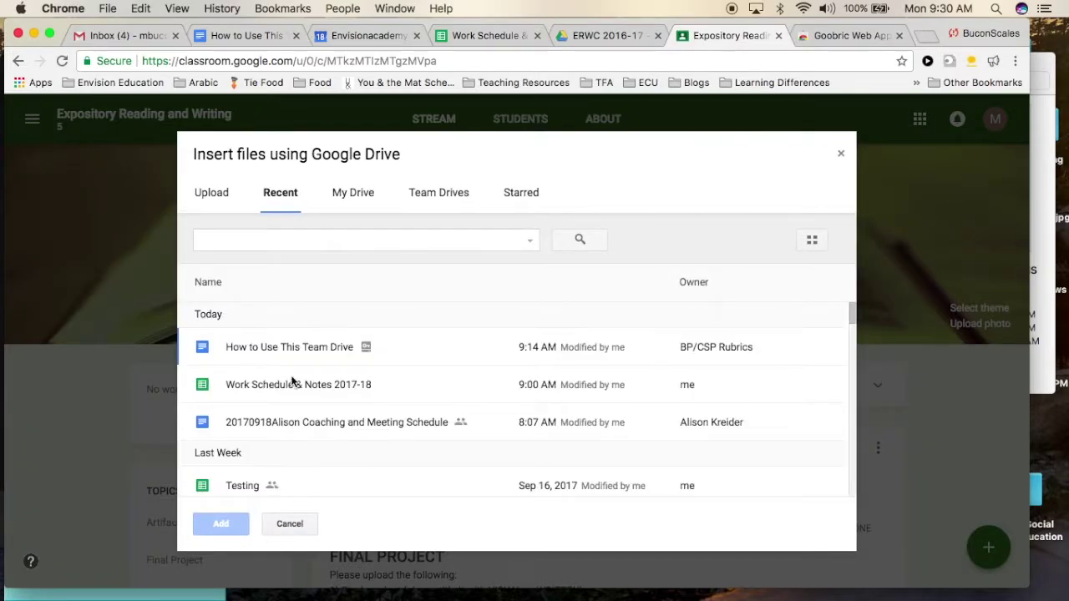
left_click(296, 348)
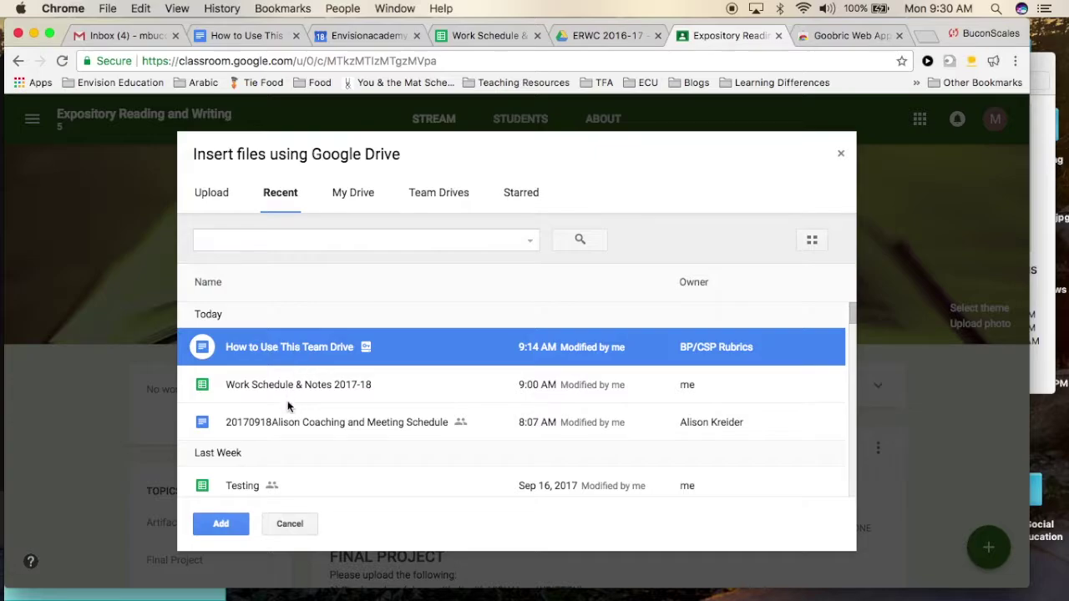
left_click(238, 525)
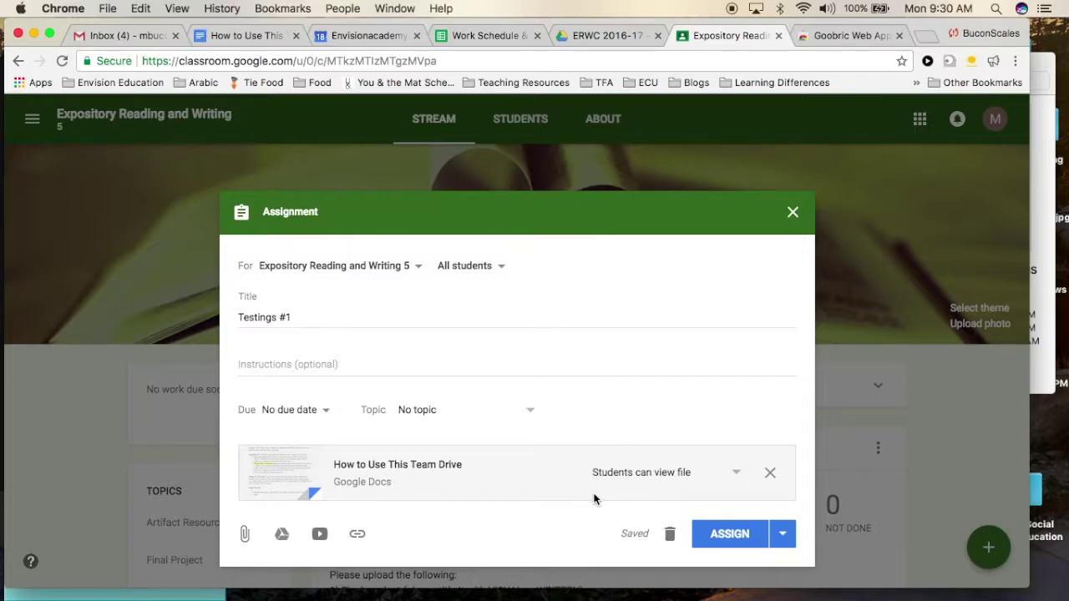
left_click(734, 479)
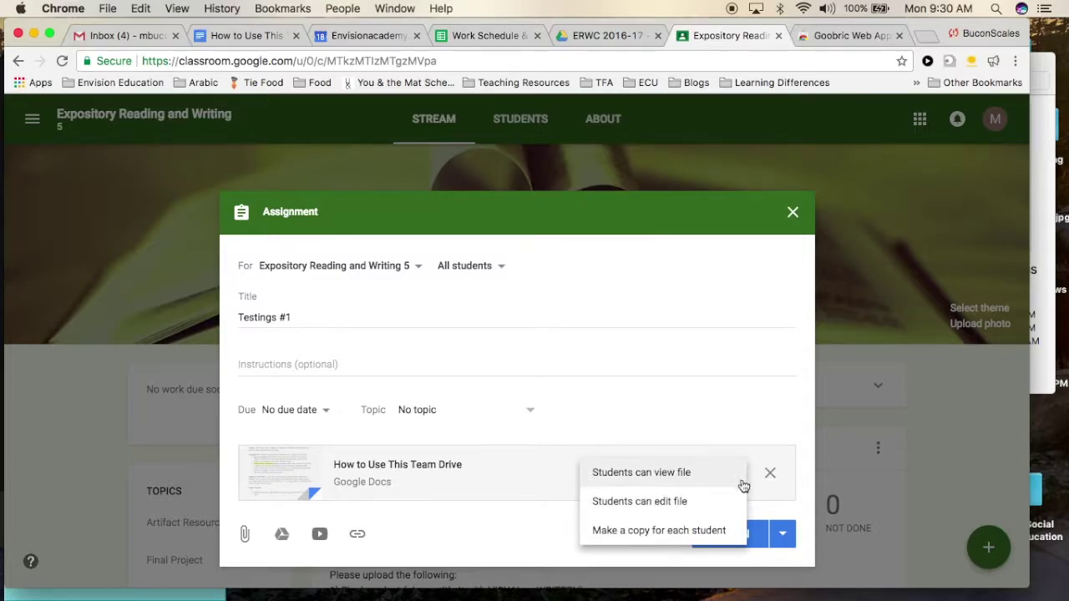
left_click(725, 530)
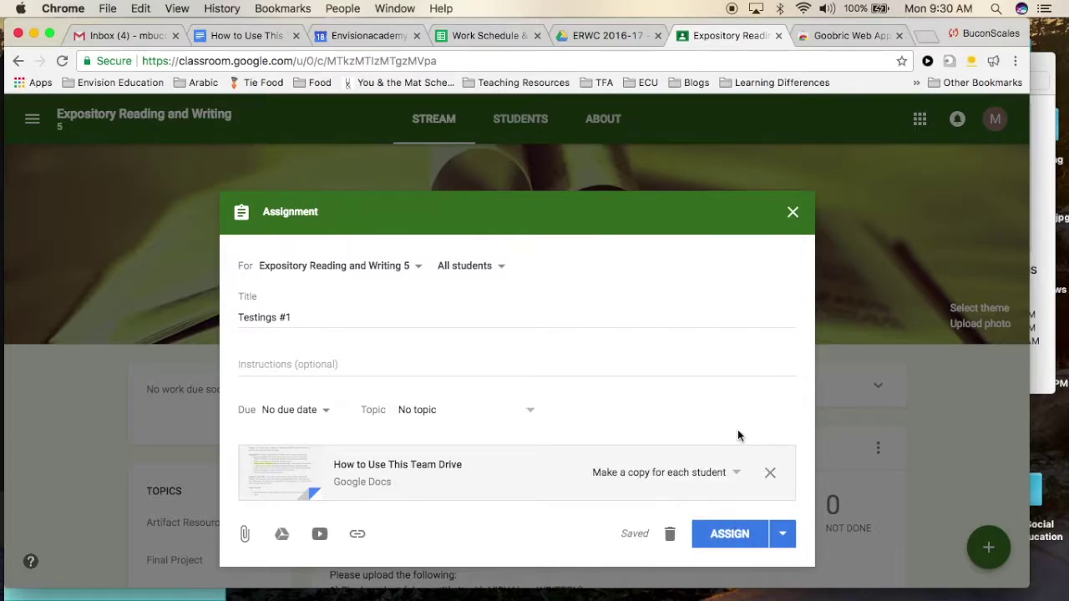
left_click(706, 534)
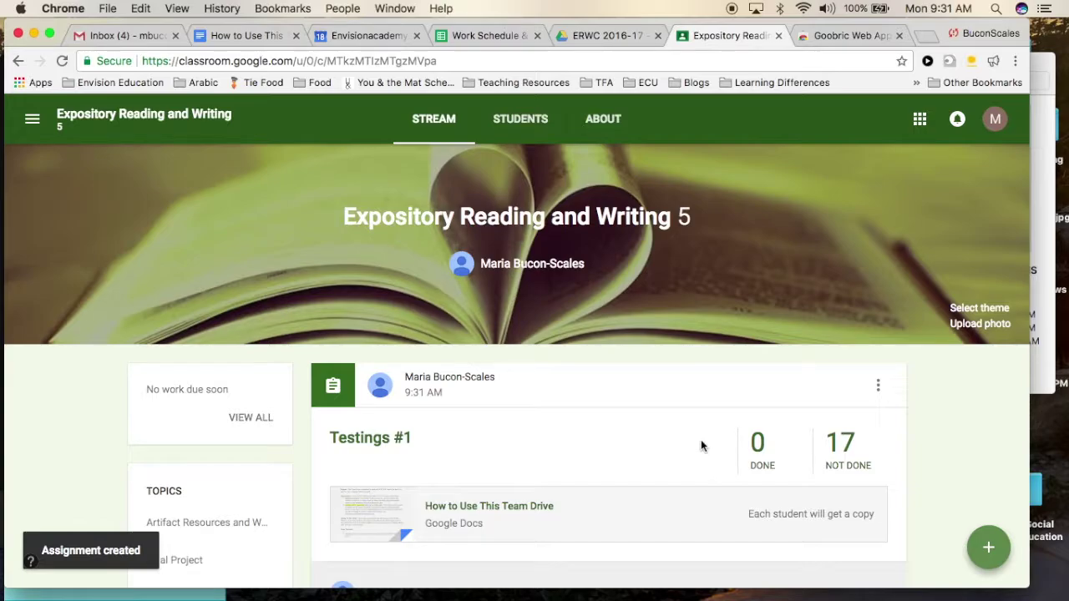
Create a Google Sheets spreadsheet in the Data folder of ERWC 2016-17 in Google Drive and name it "Testings #1".
left_click(614, 36)
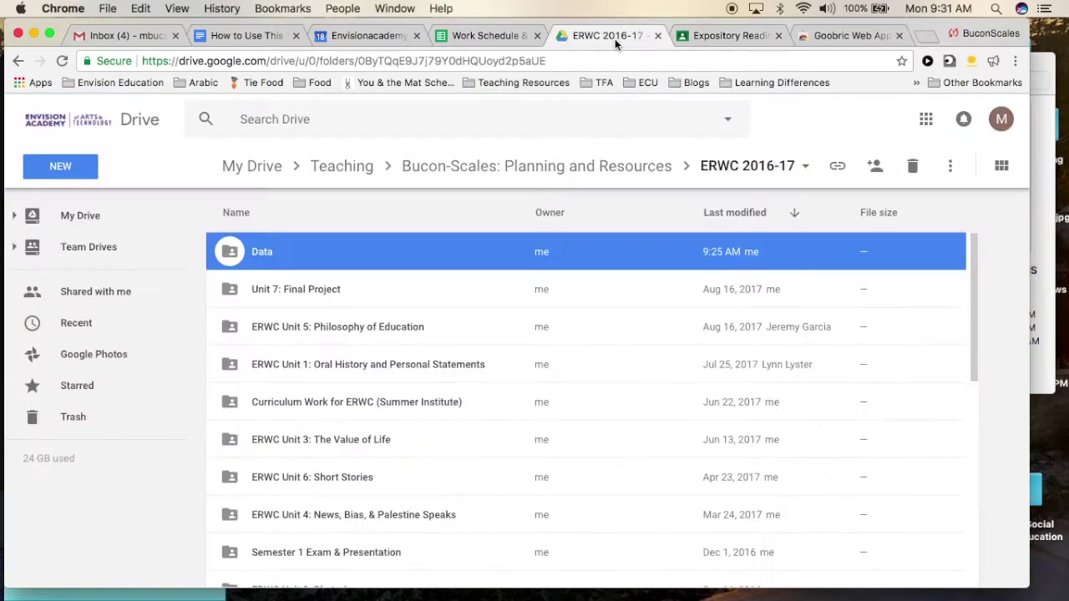
double_click(342, 255)
left_click(60, 166)
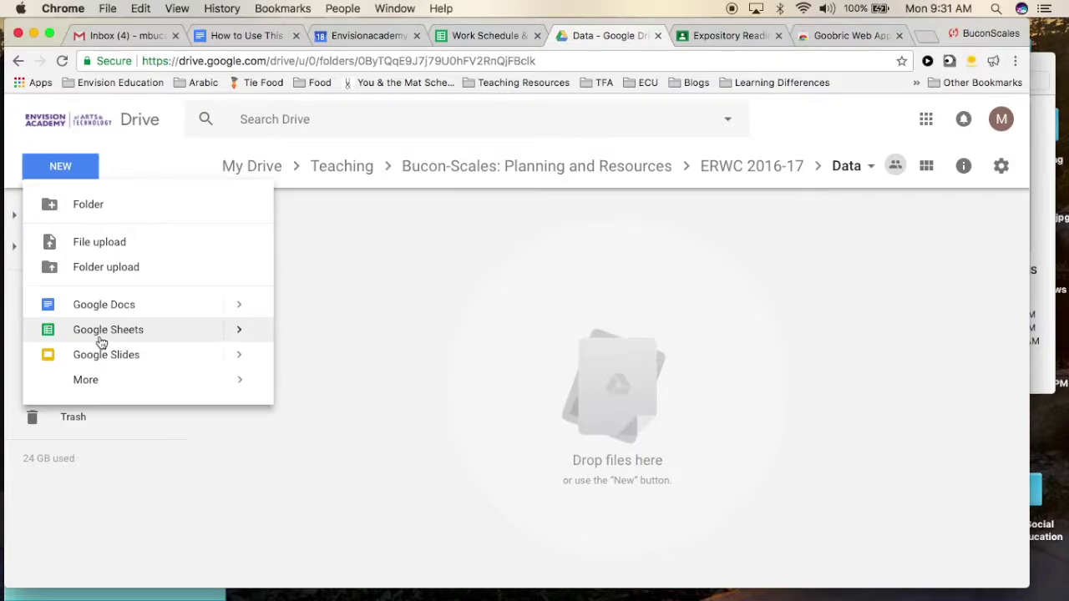
left_click(101, 334)
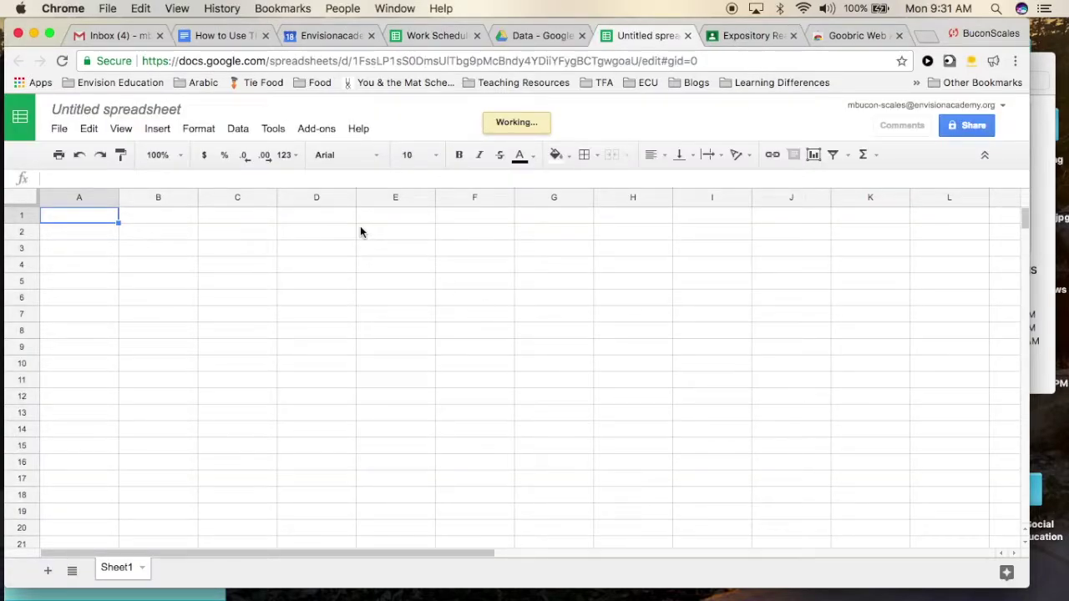
left_click(144, 111)
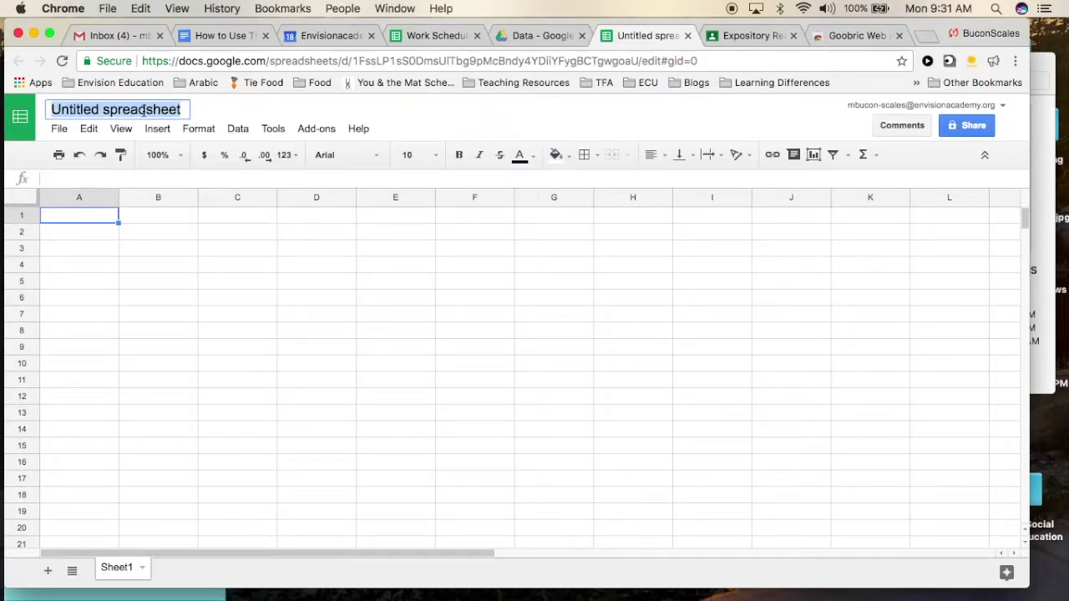
type("Test")
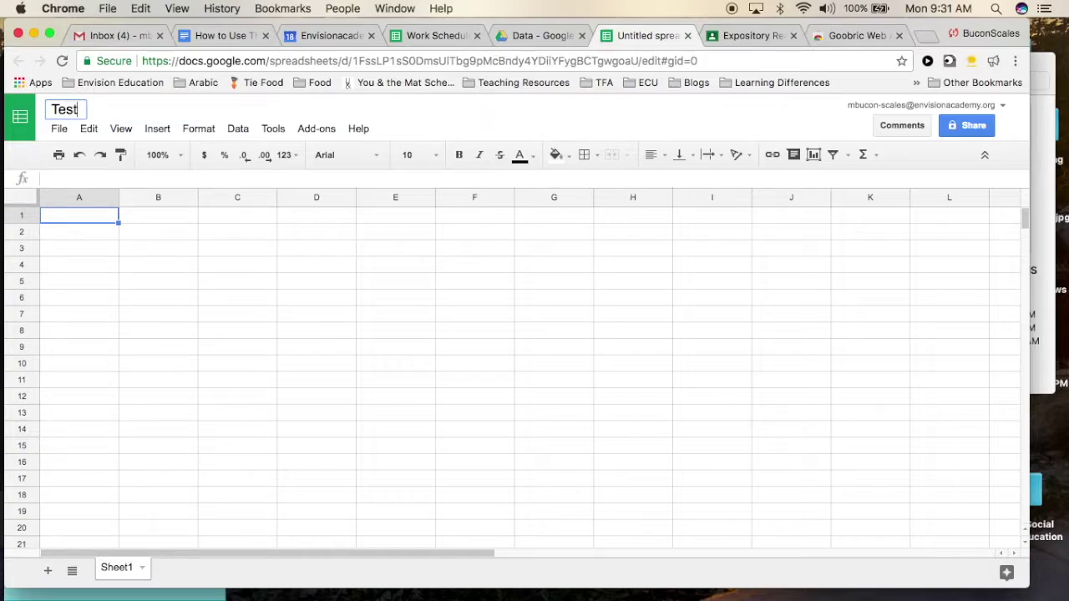
type("ings #1")
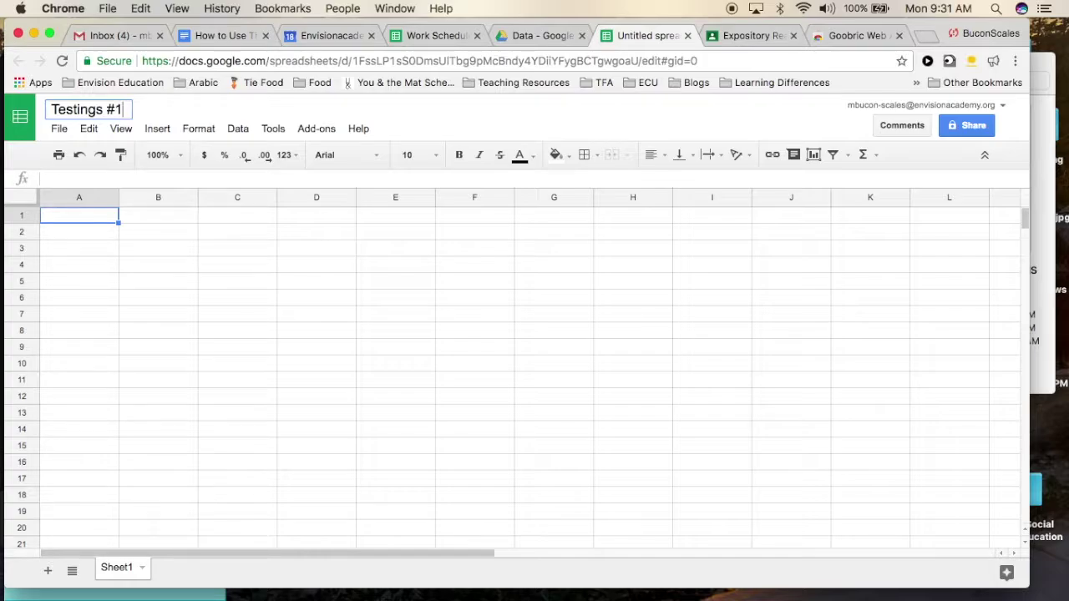
left_click(188, 231)
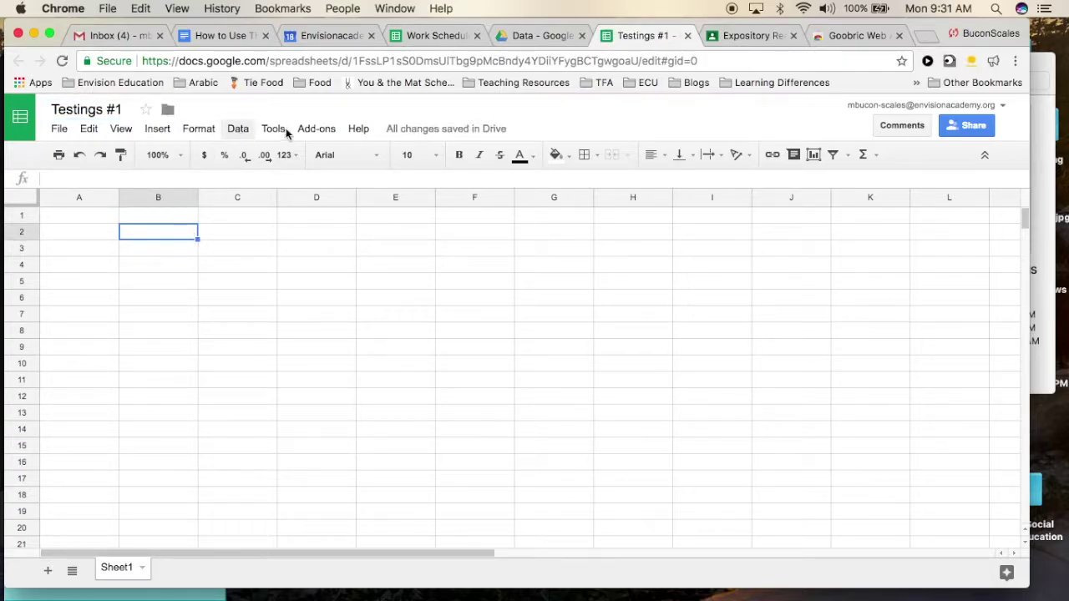
Launch the Doctopus add-on in the spreadsheet and dismiss its notice about third-party access.
left_click(317, 129)
mouse_move(338, 207)
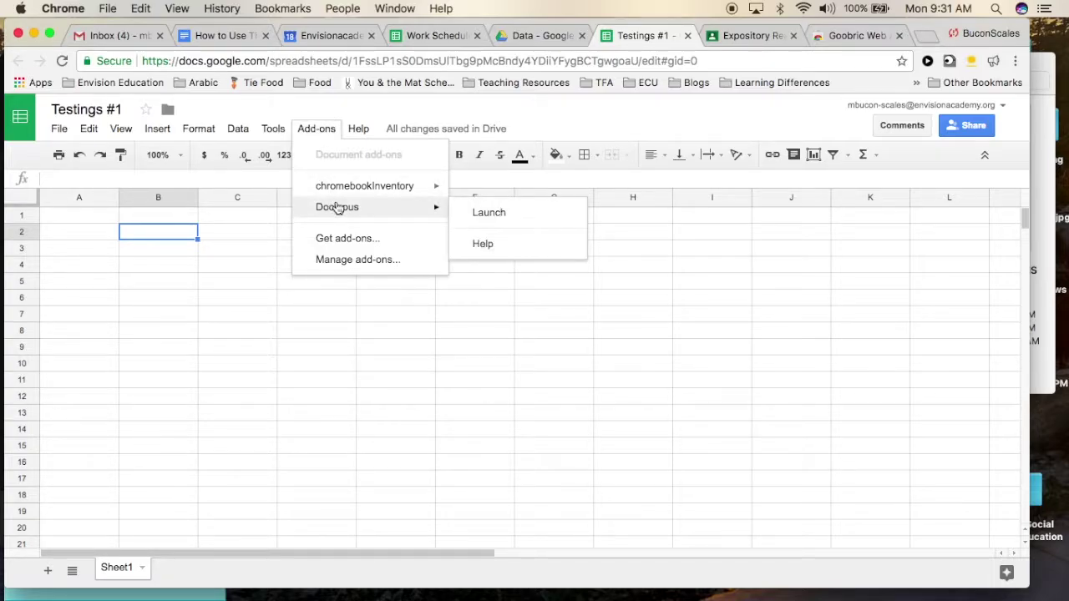
left_click(472, 212)
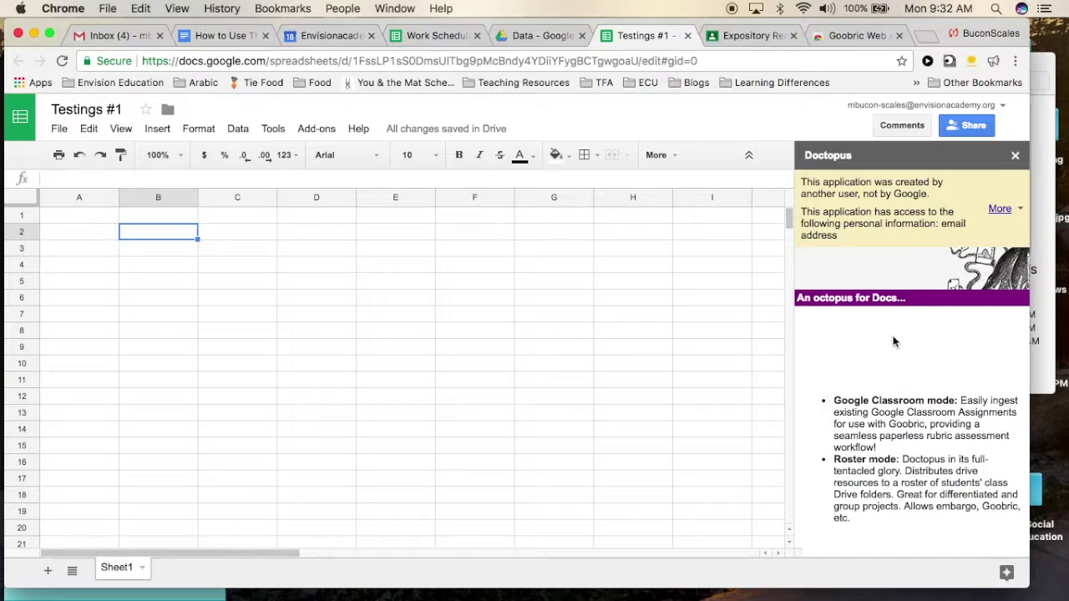
left_click(1020, 208)
left_click(949, 237)
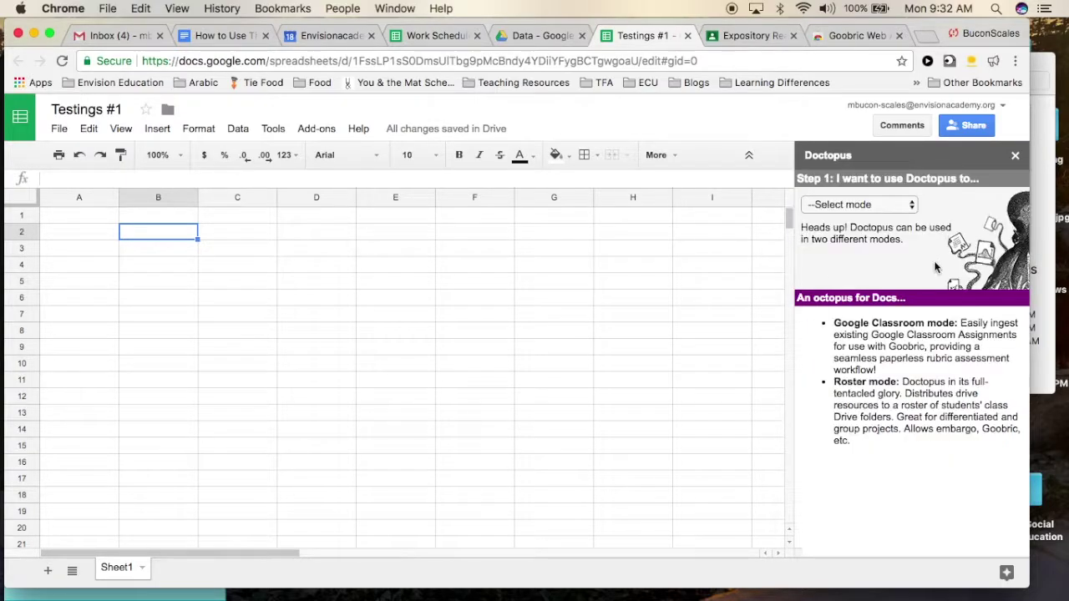
Set Doctopus to ingest a Google Classroom Assignment and choose the class Expository Reading and Writing 5.
left_click(910, 208)
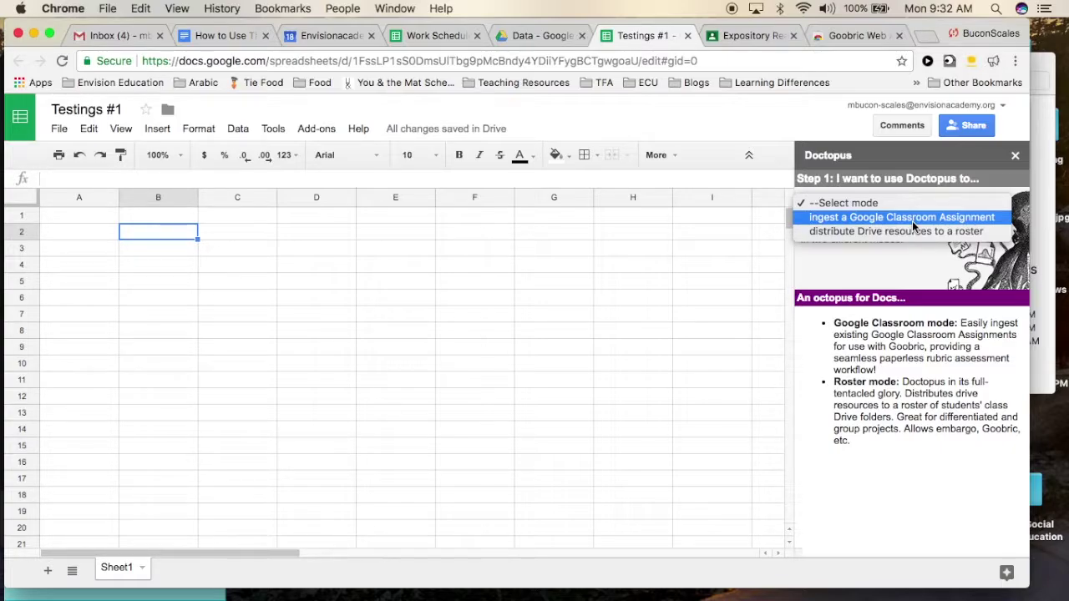
left_click(912, 219)
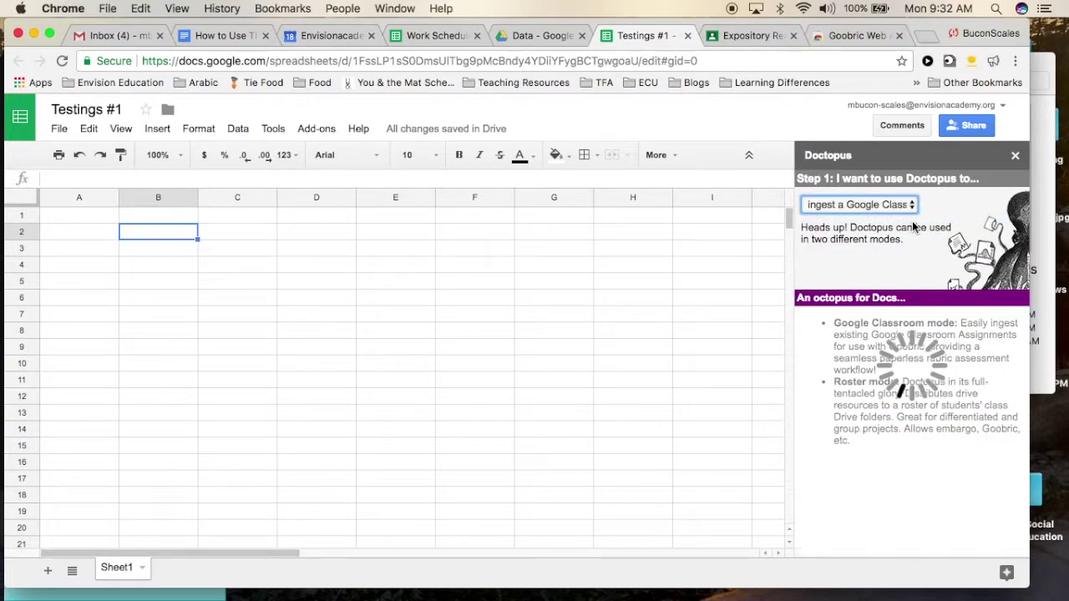
left_click(909, 208)
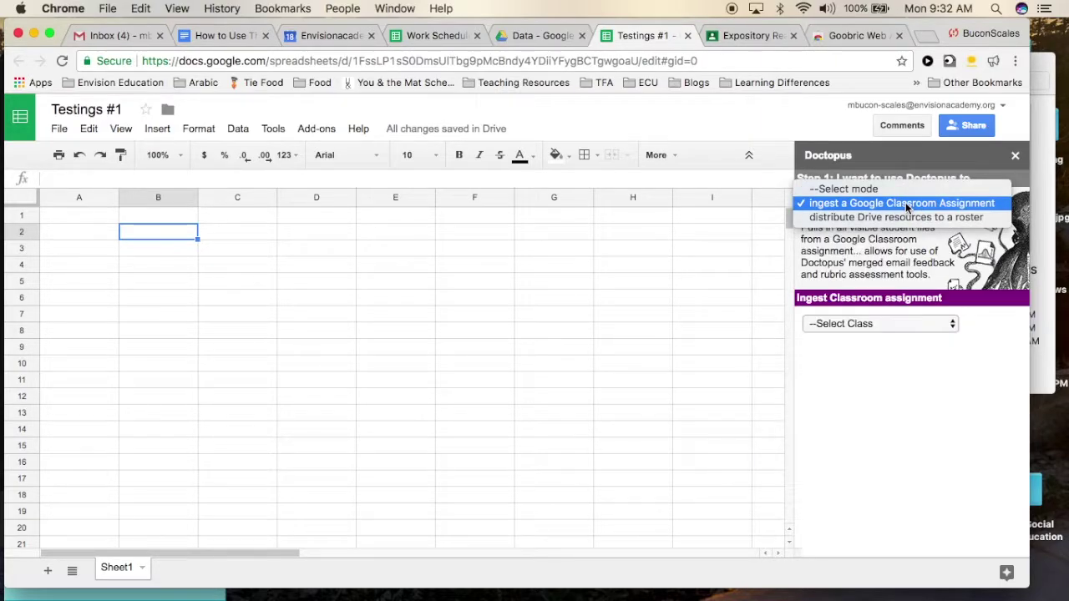
left_click(907, 208)
left_click(925, 323)
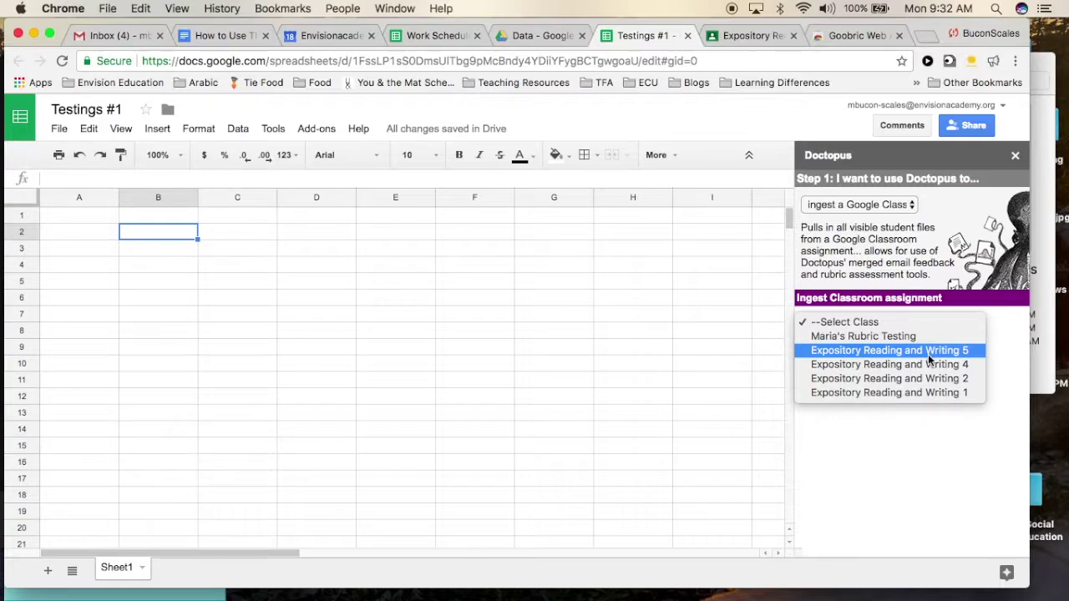
left_click(928, 355)
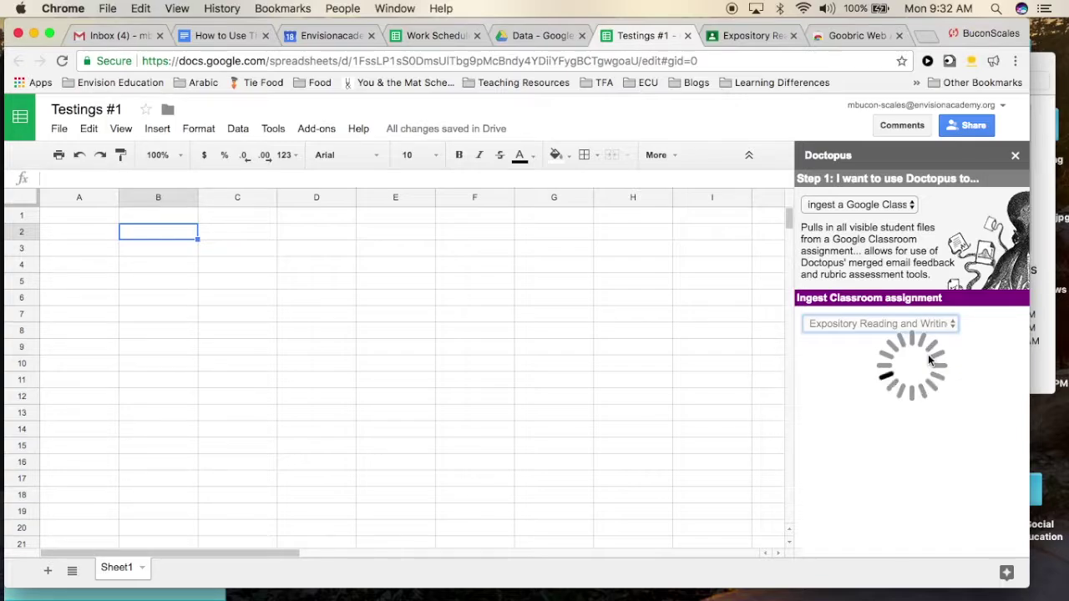
Ingest the Classroom assignment "Testings #1" into the spreadsheet with Doctopus.
left_click(928, 349)
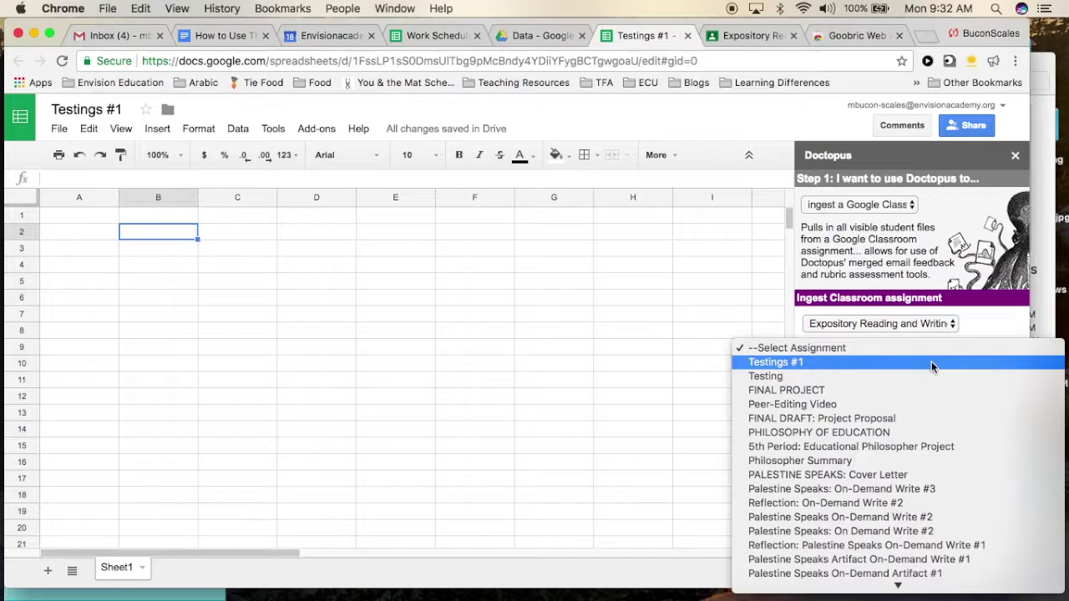
left_click(933, 362)
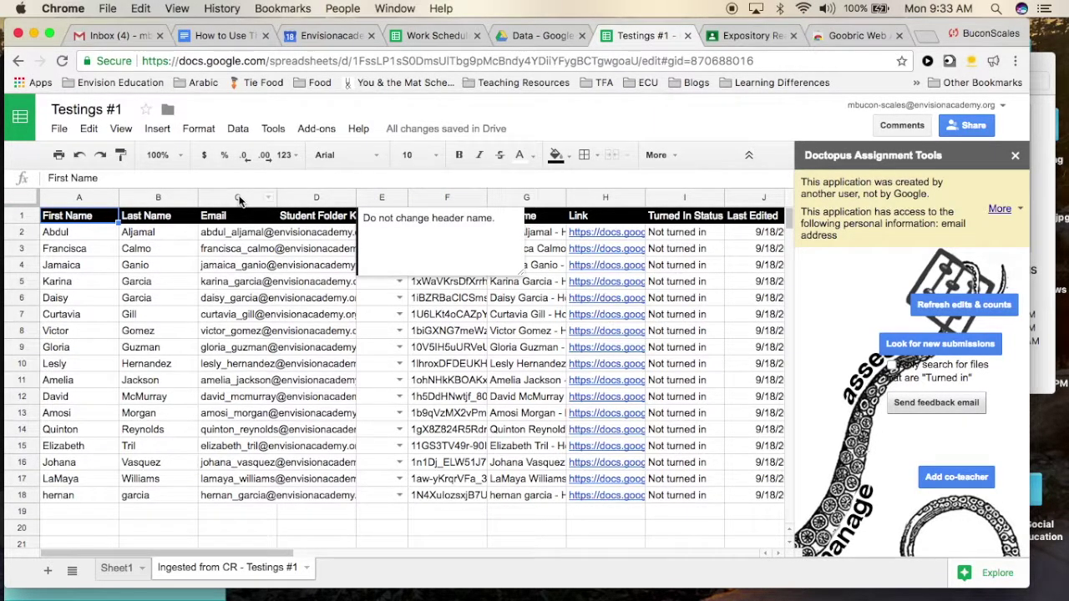
Hide columns C through G, from Email to File Name, in the ingested assignment sheet.
left_click_drag(232, 195, 464, 203)
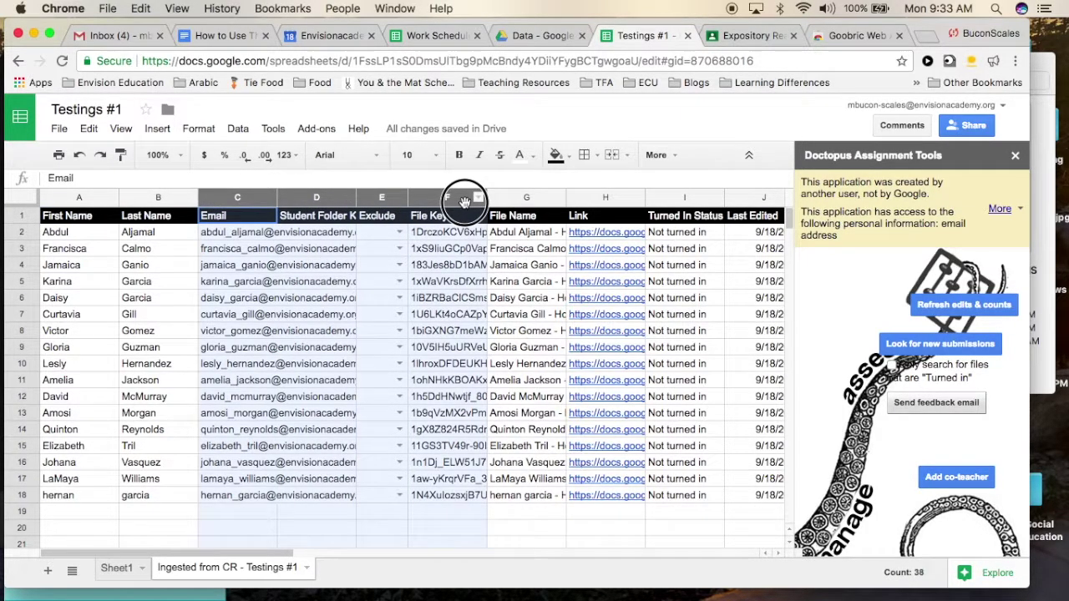
left_click_drag(464, 203, 515, 194)
right_click(511, 205)
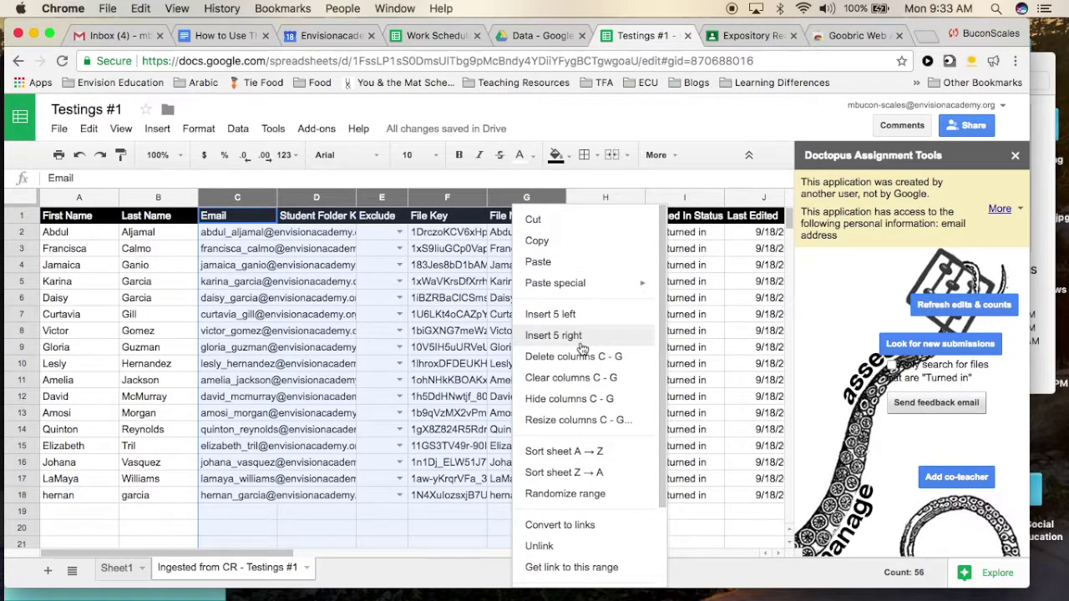
left_click(557, 399)
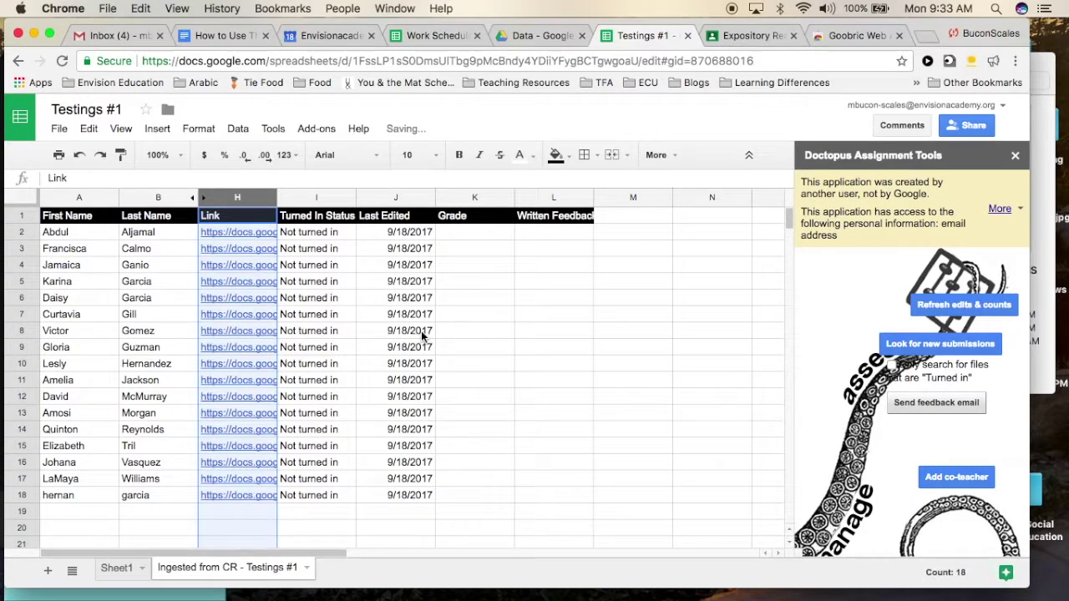
left_click(306, 255)
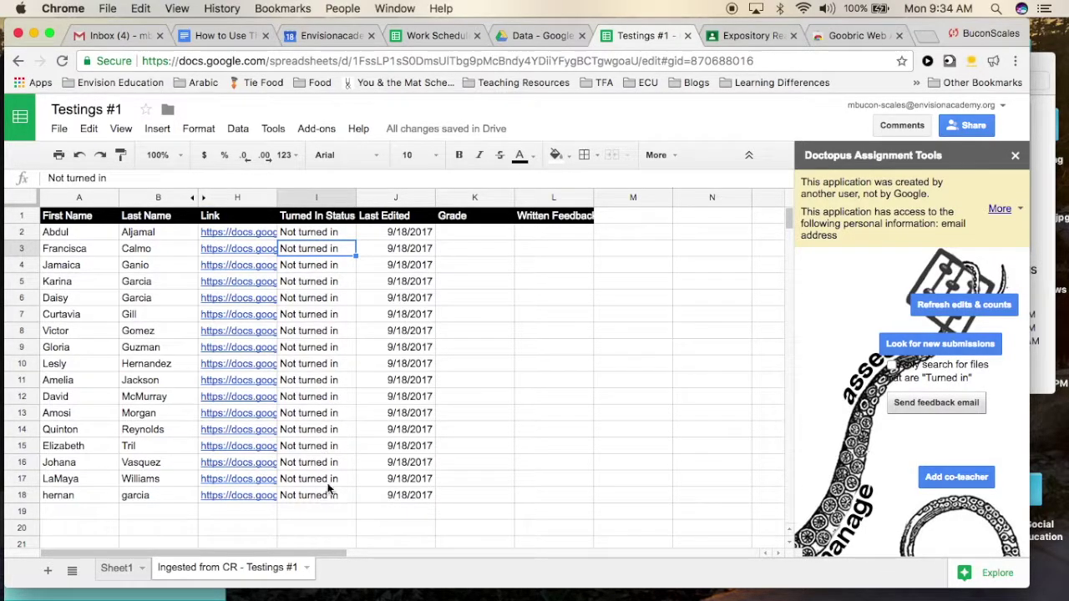
Dismiss the third-party access notice and attach the BP 10th Grade Textual Analysis Rubric as a Goobric, without sending email notification to students.
mouse_move(237, 238)
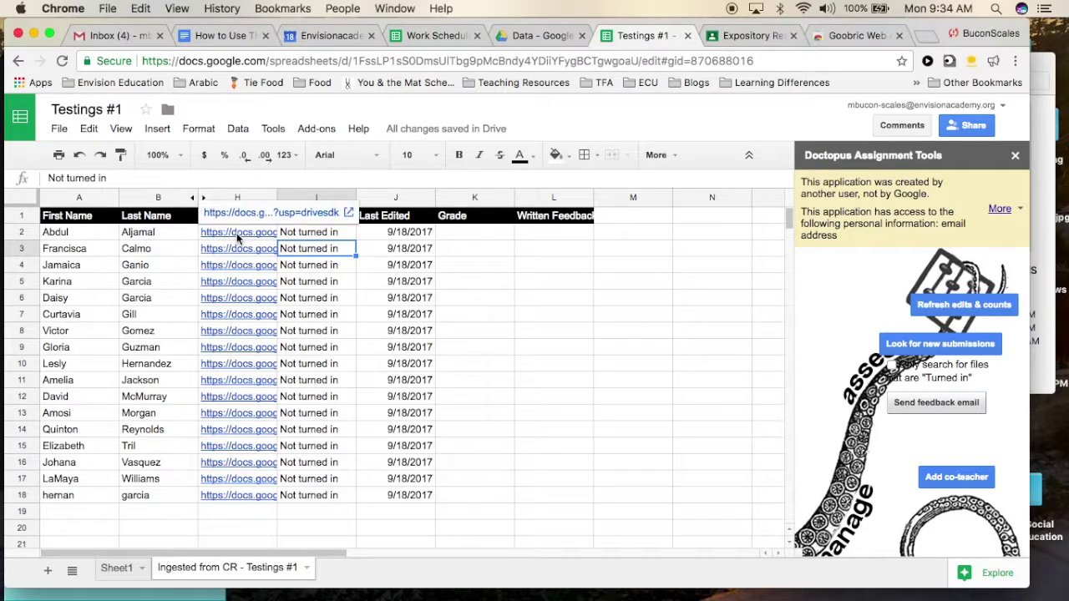
left_click(1020, 210)
left_click(990, 234)
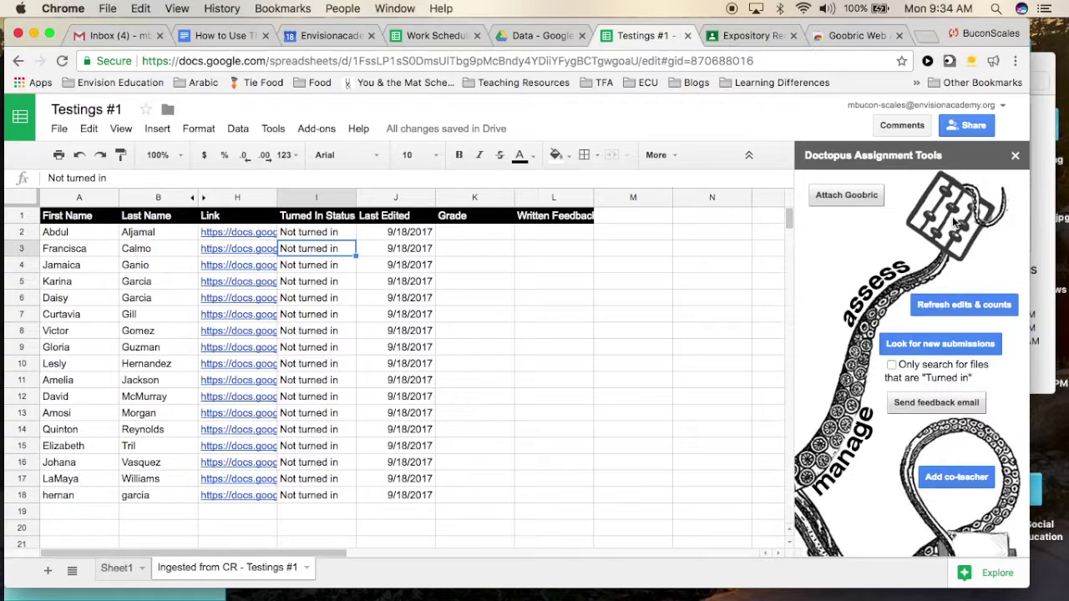
left_click(874, 203)
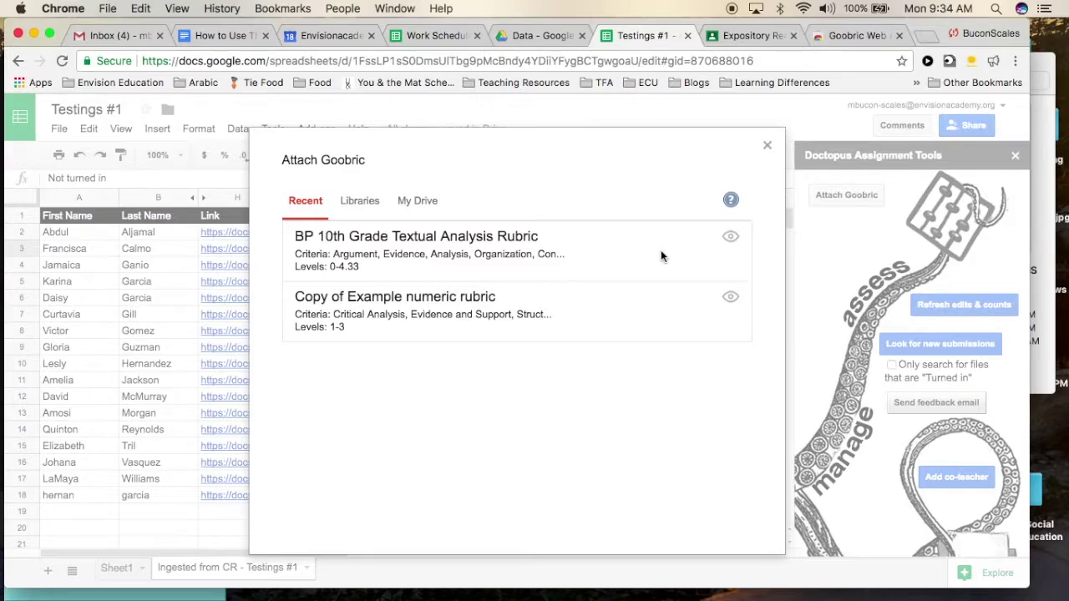
left_click(462, 249)
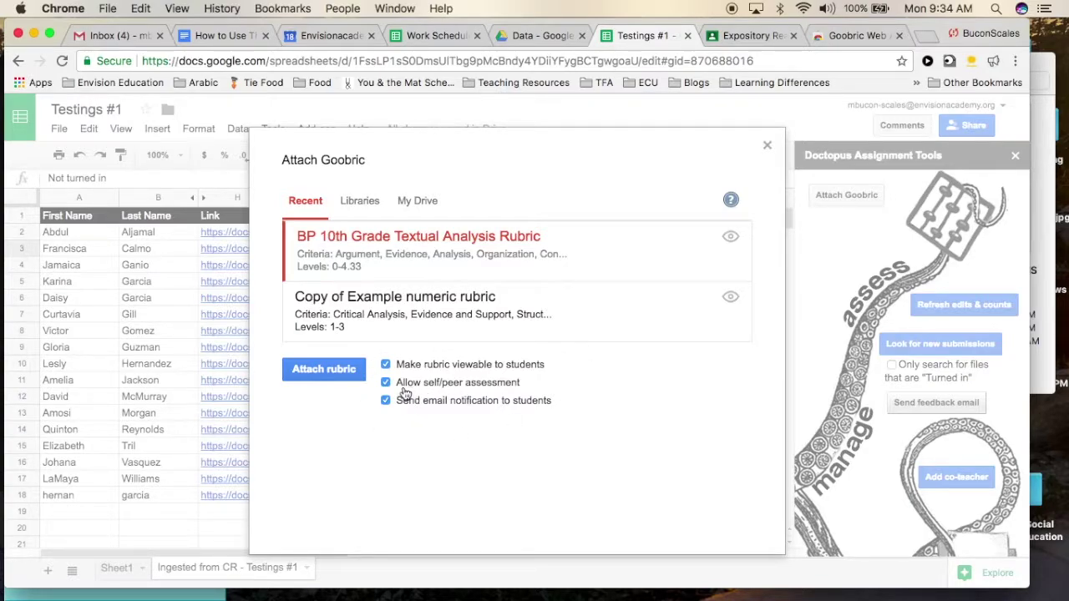
left_click(385, 400)
left_click(344, 367)
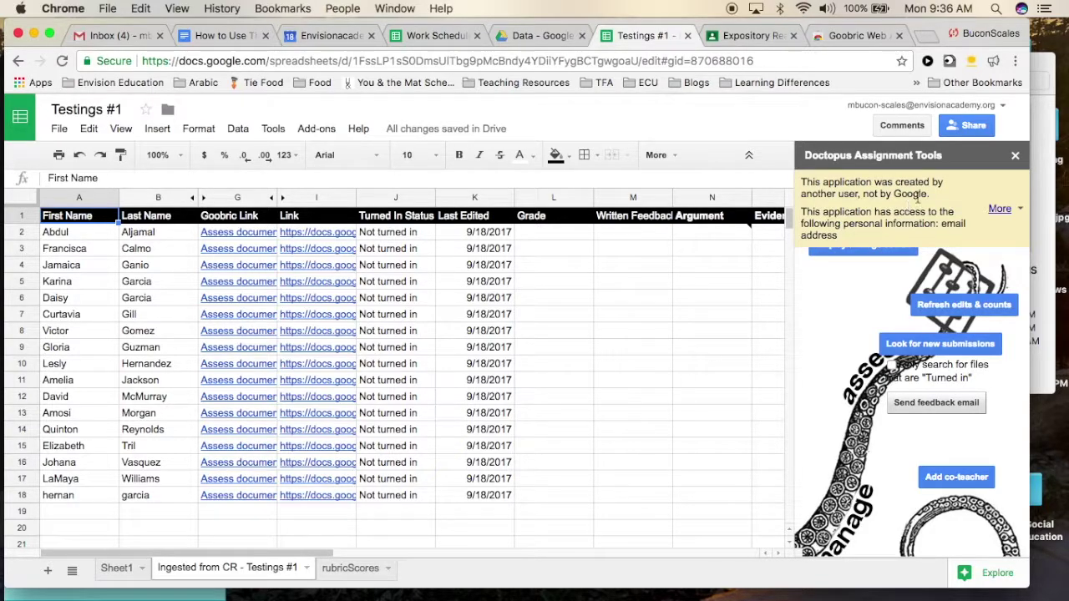
Dismiss the third-party access notice and open the first student's document for Goobric assessment from its "Assess document" link.
left_click(1015, 214)
left_click(954, 233)
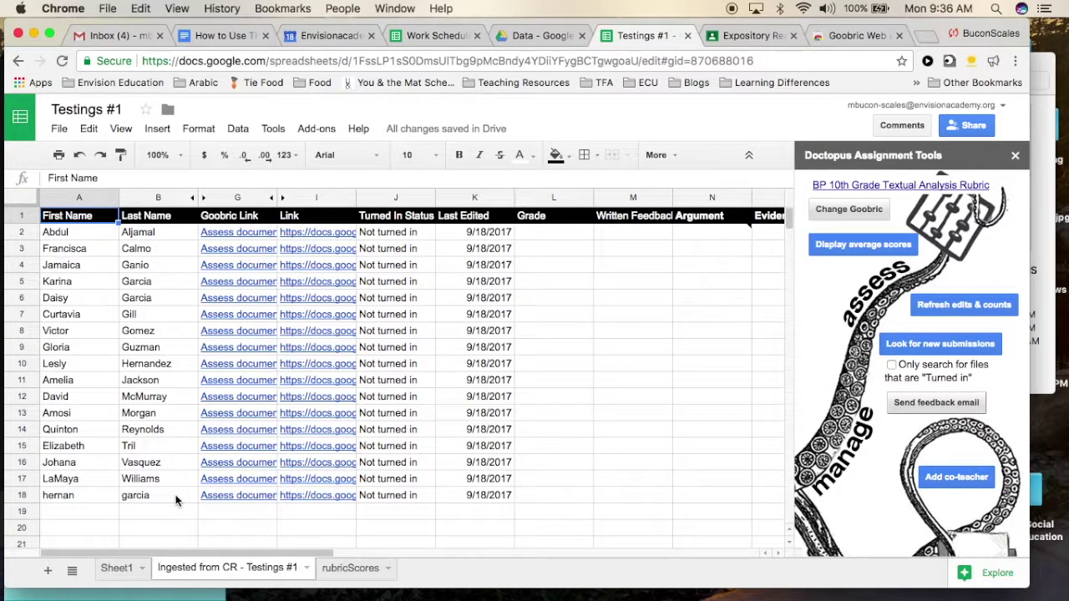
left_click(243, 238)
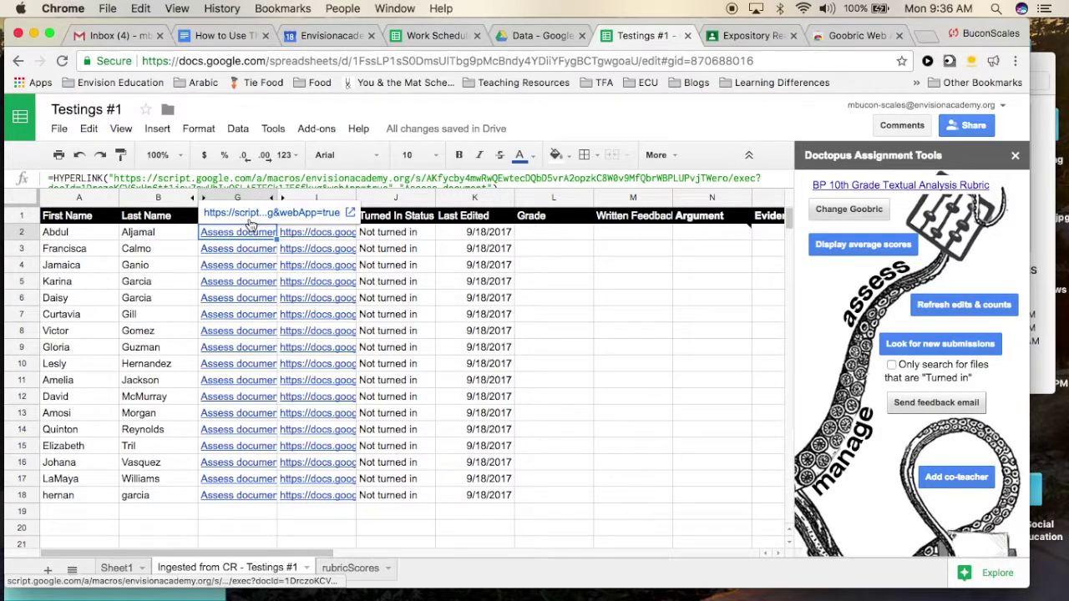
left_click(248, 215)
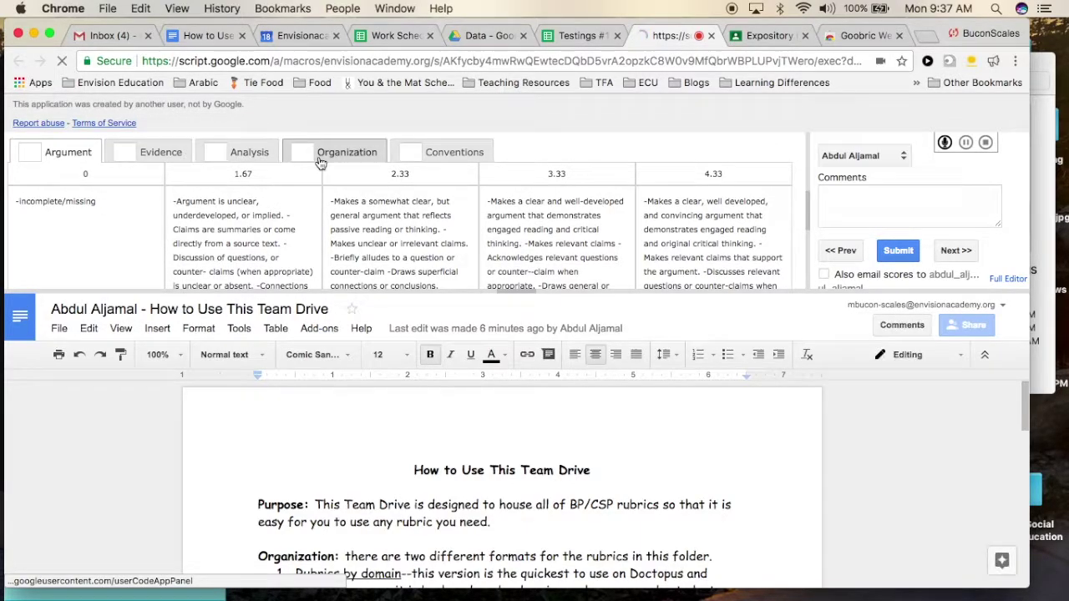
scroll(388, 451, "down", 2)
scroll(401, 513, "down", 10)
scroll(404, 521, "up", 10)
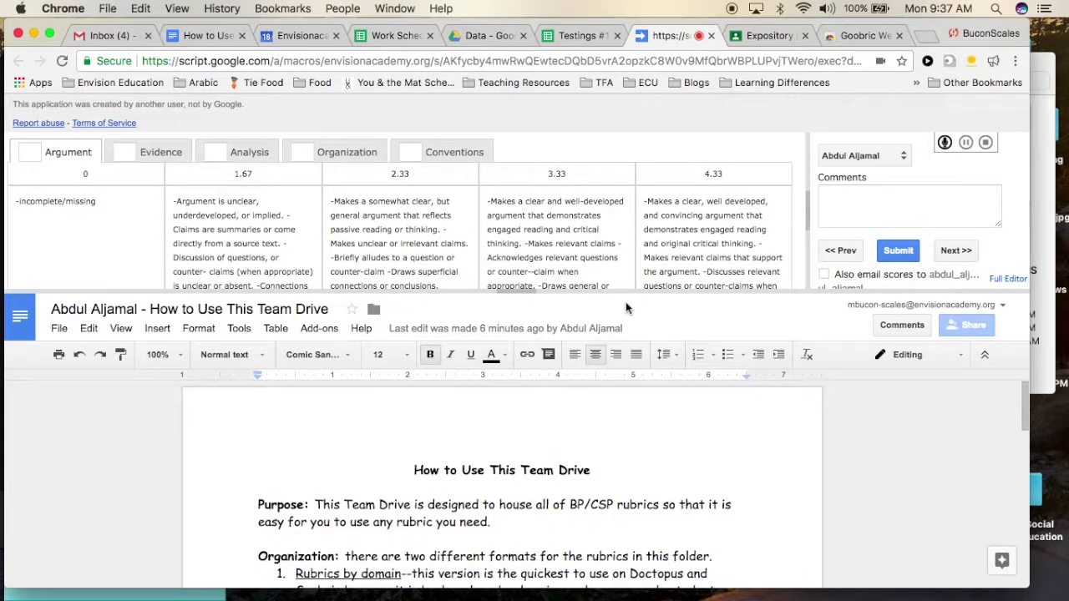
Score the first student 3.33 for Argument, Evidence and Analysis, and 2.33 for Organization and Conventions.
left_click(561, 198)
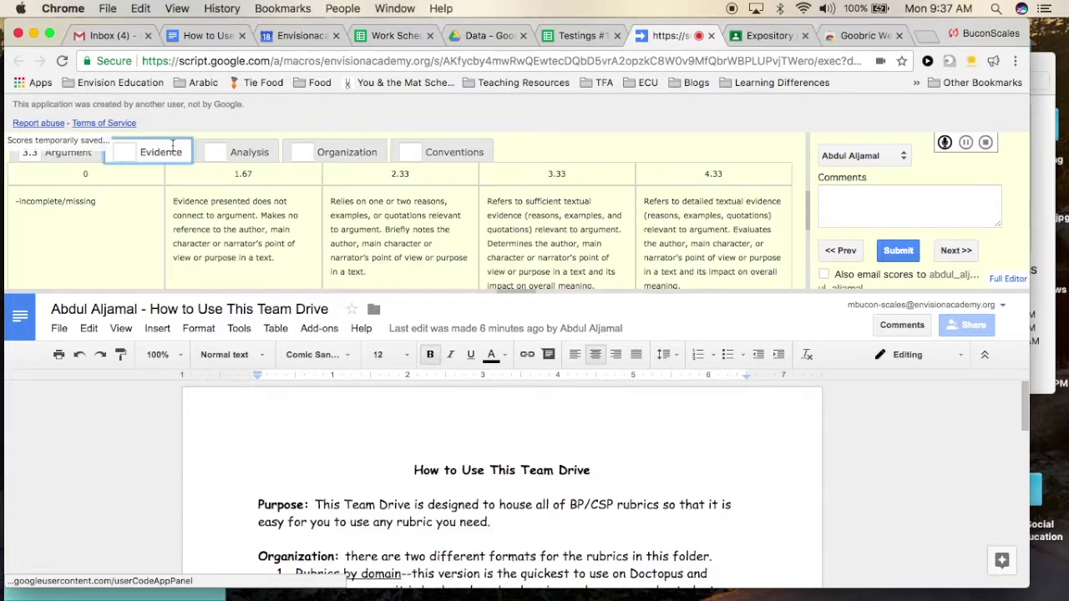
left_click(560, 233)
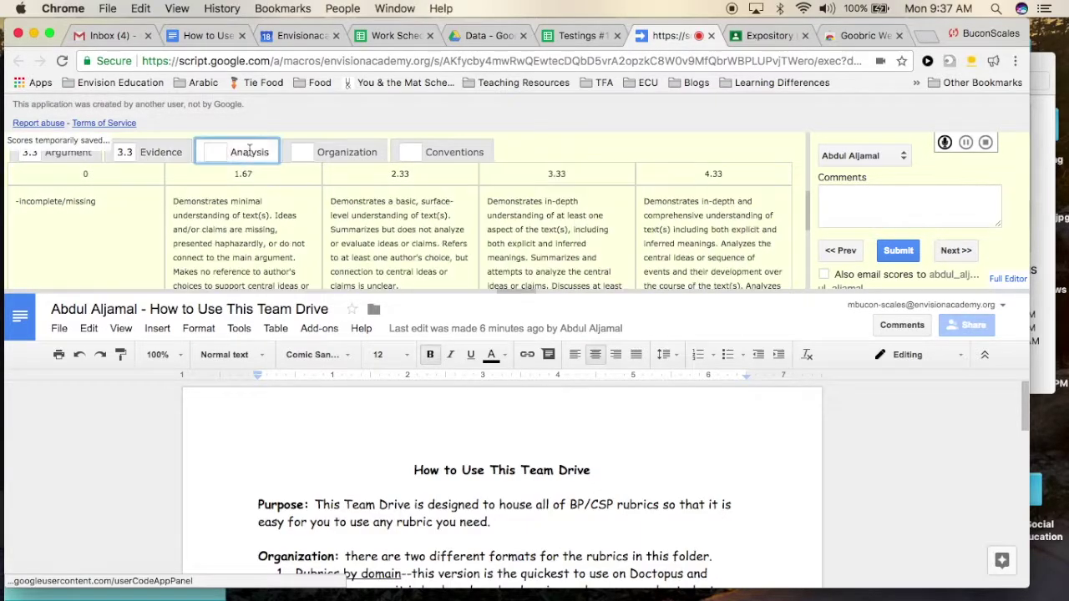
left_click(358, 157)
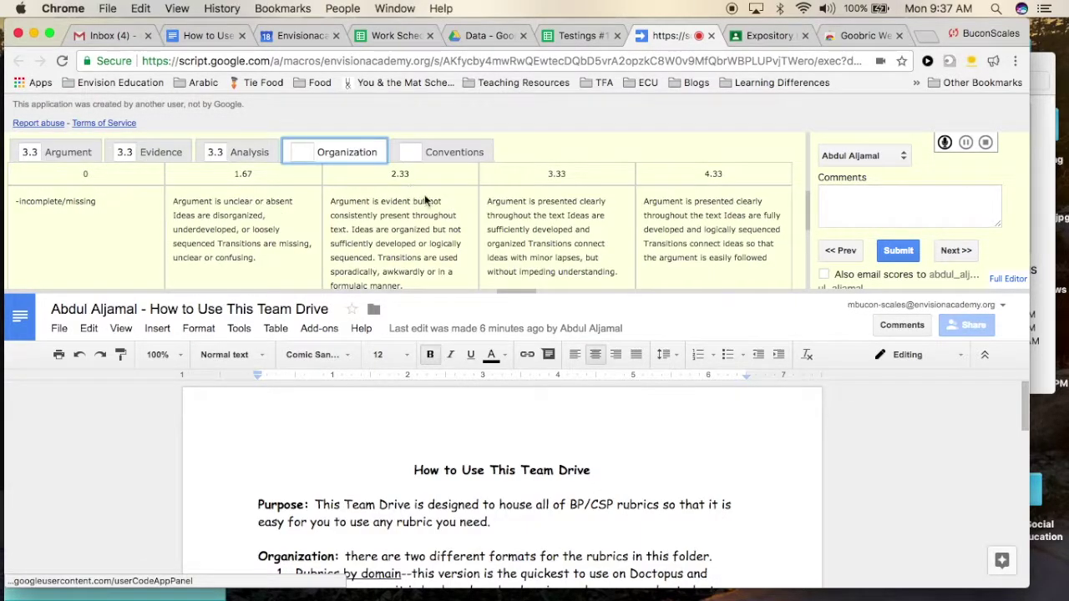
left_click(448, 214)
left_click(455, 151)
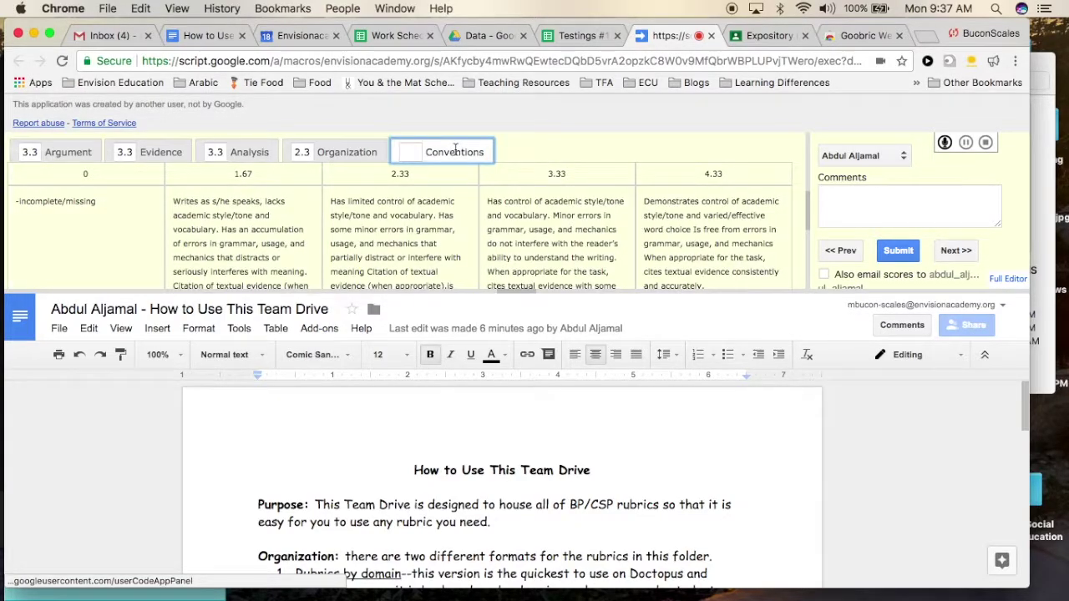
left_click(427, 236)
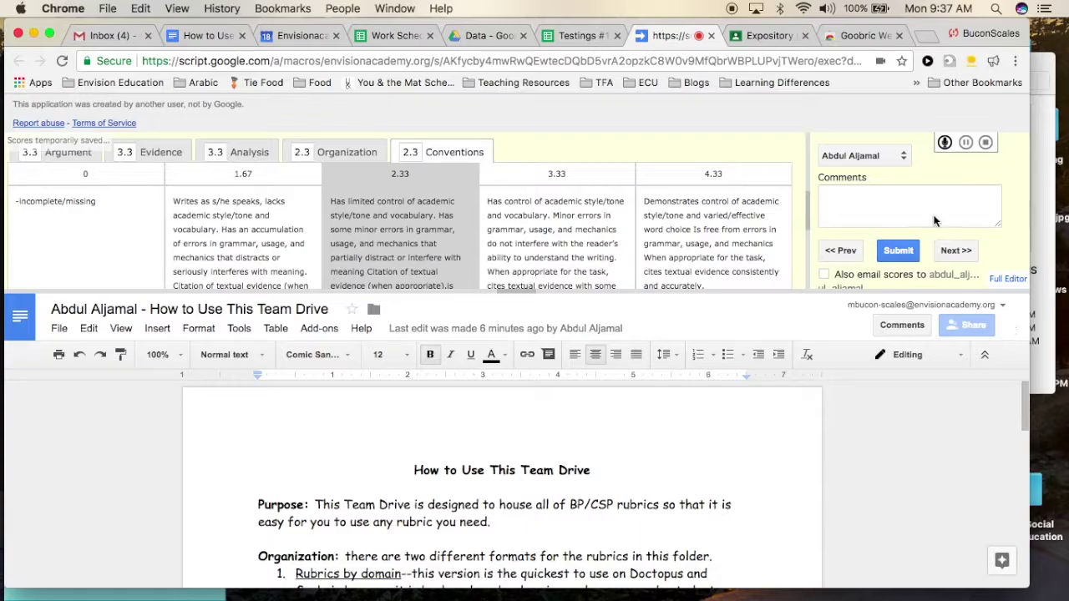
Add the comment "Great job!" for the first student and submit the scores, leaving the option to email them off.
left_click(902, 218)
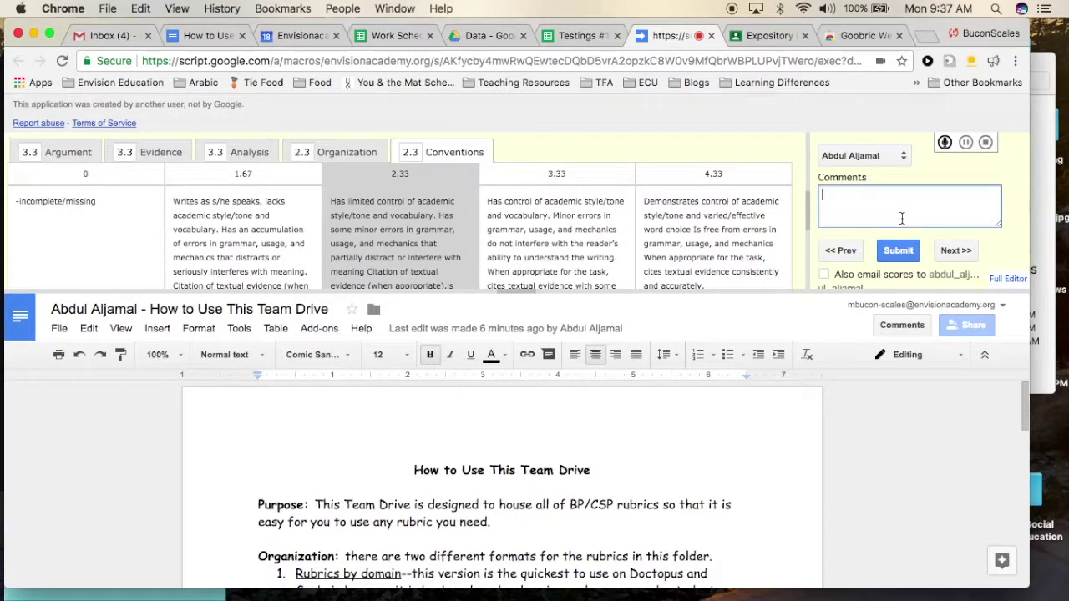
type("Great job!")
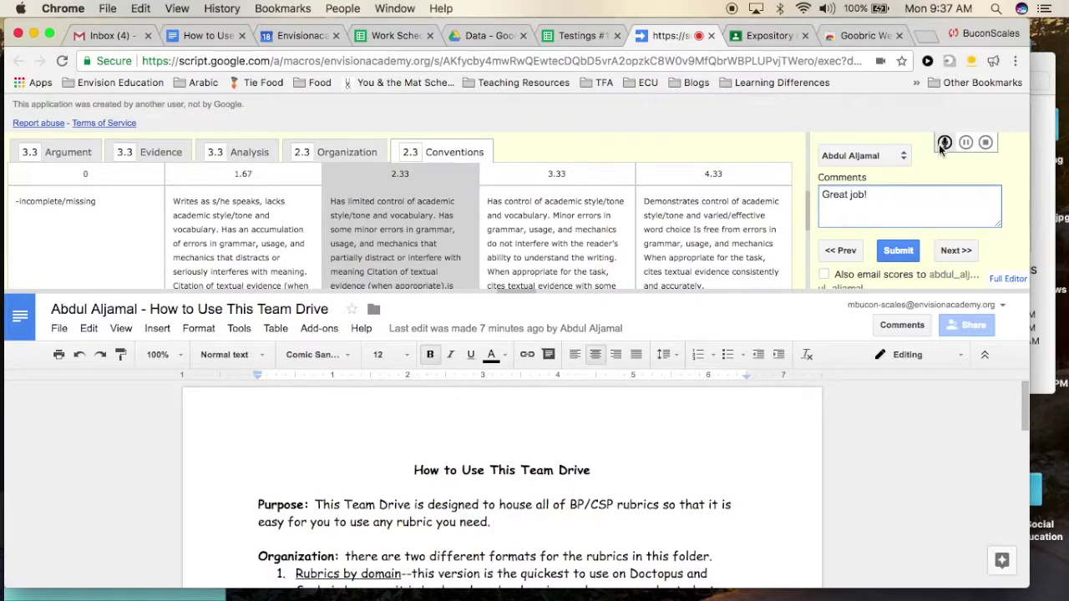
left_click(899, 250)
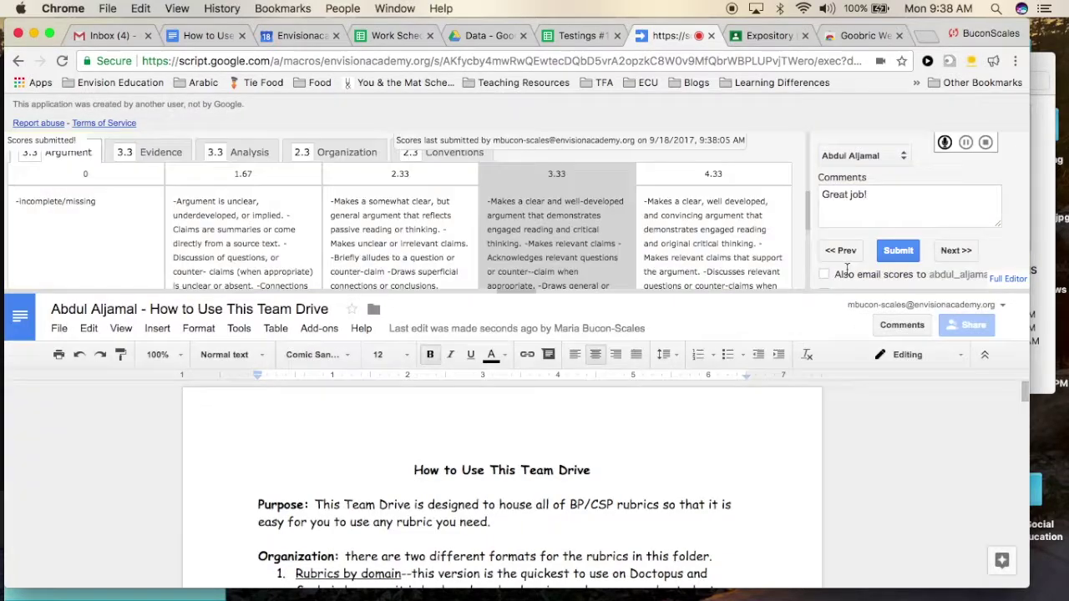
left_click(824, 275)
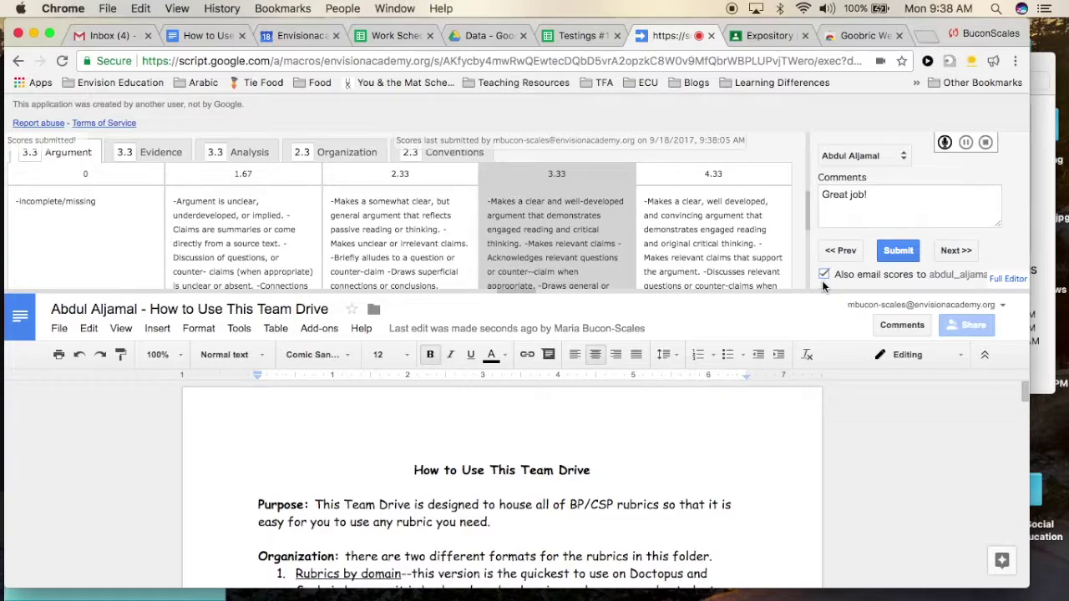
left_click(823, 275)
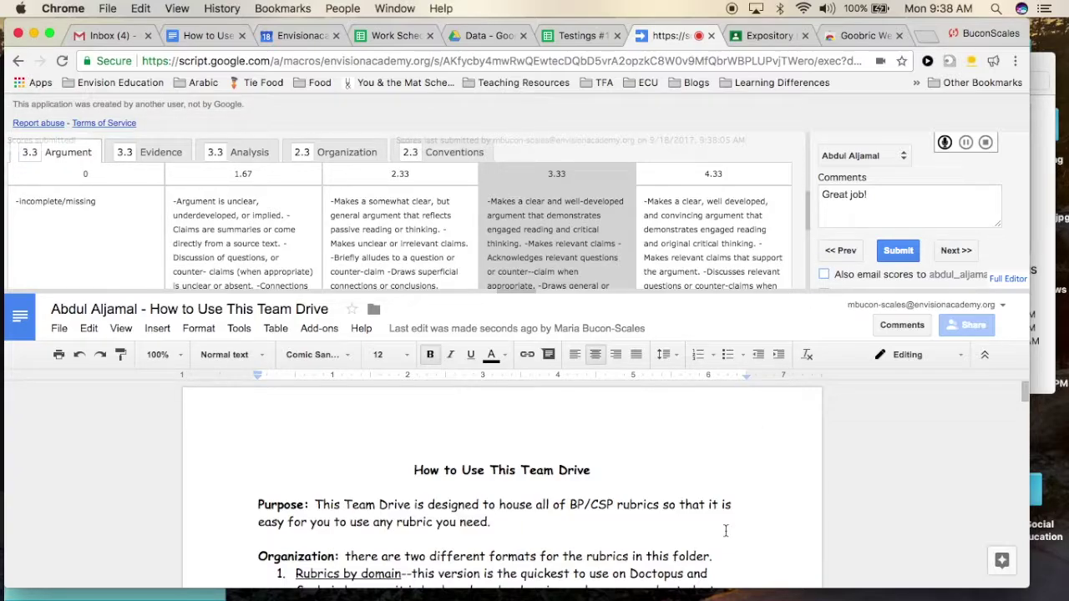
Score the second student 2.33 for Argument, 1.67 for Evidence and Analysis, and 2.33 for Organization and Conventions.
left_click(956, 250)
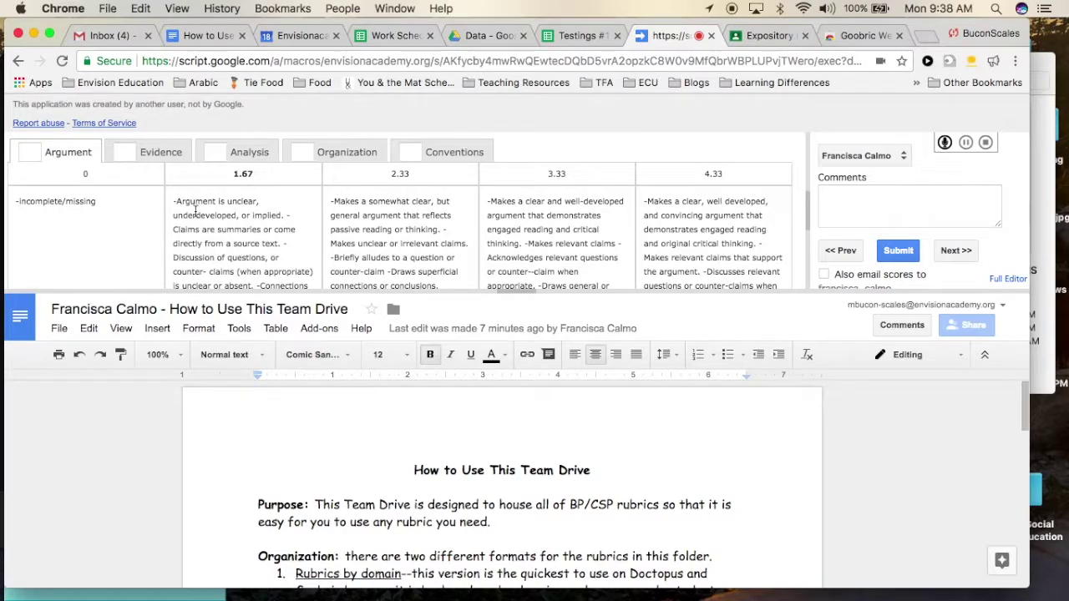
left_click(382, 219)
left_click(172, 156)
left_click(234, 222)
left_click(237, 155)
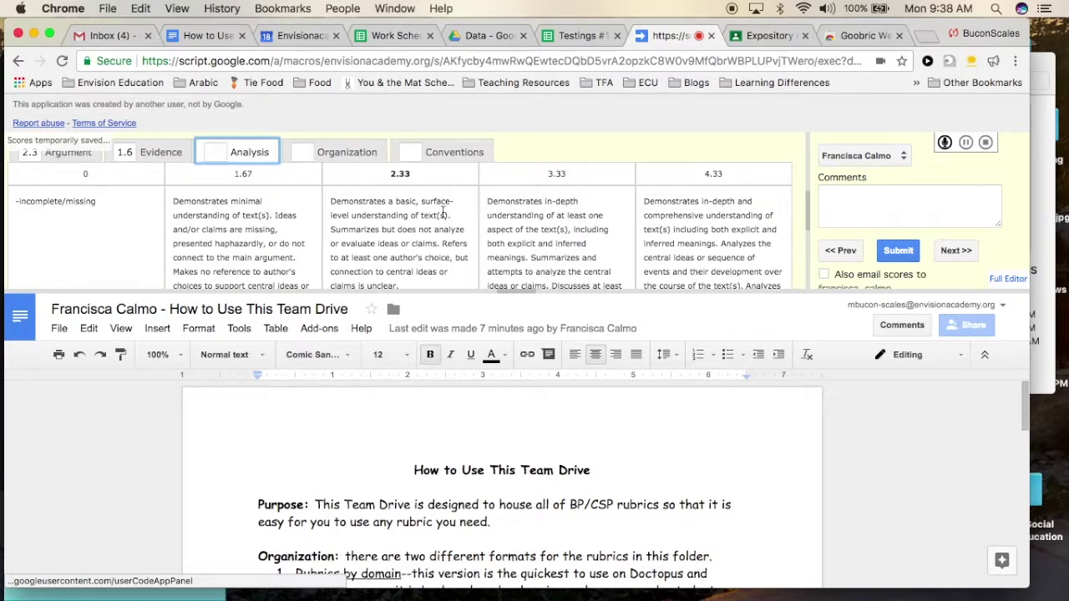
left_click(238, 230)
left_click(338, 153)
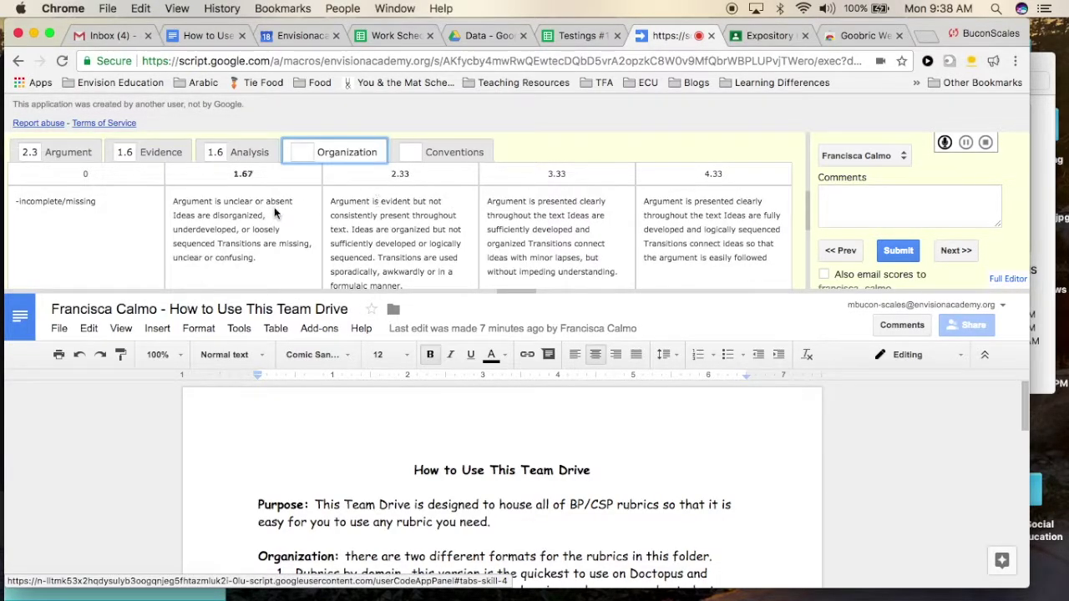
left_click(382, 214)
left_click(453, 150)
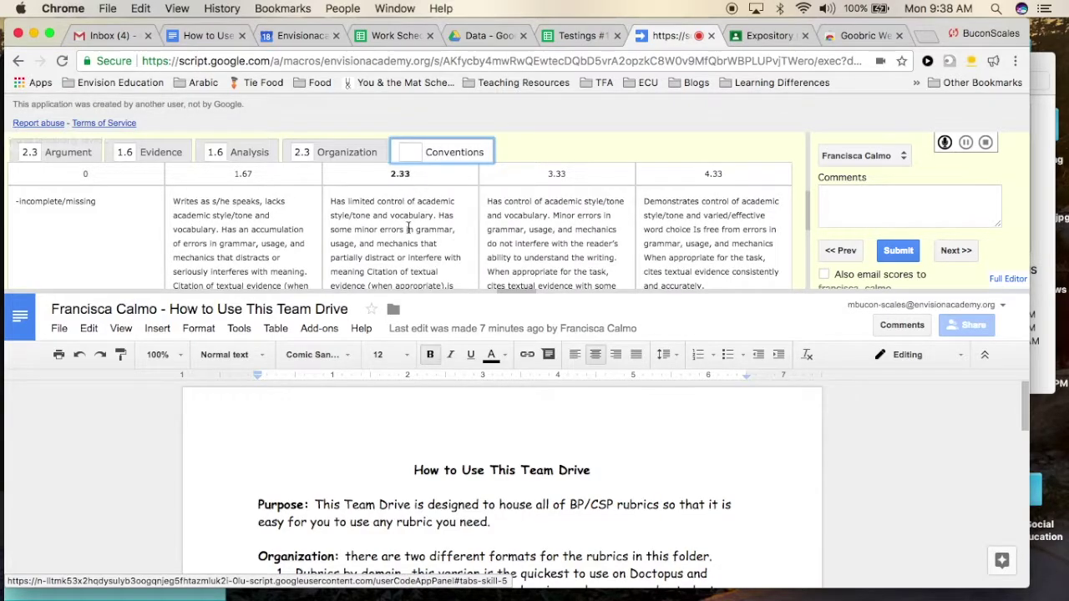
left_click(408, 228)
Add the comment "See rubric for support!" for the second student and submit the scores.
left_click(883, 211)
type("See rubric f")
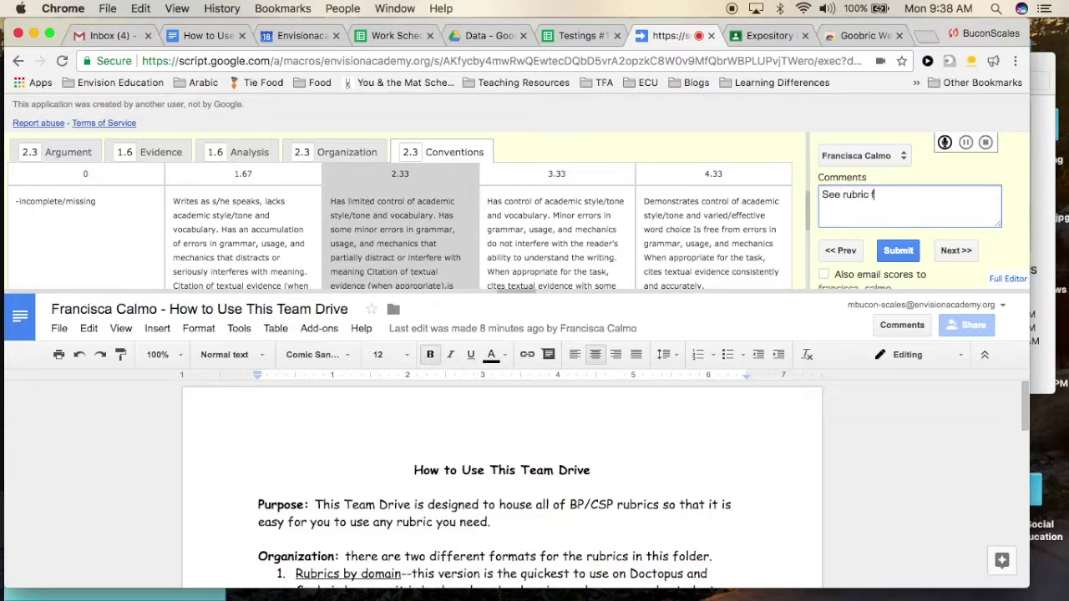
type("or support!")
left_click(897, 251)
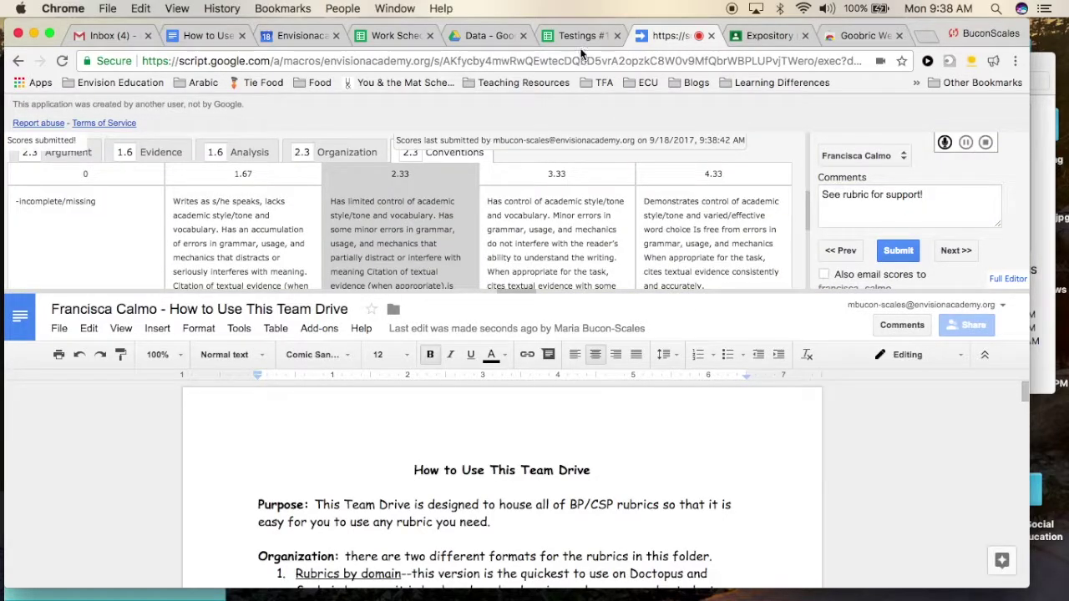
Review the submitted scores and comments in the ingested assignment sheet and the rubricScores sheet, and show the additional spreadsheet tools.
left_click(568, 36)
scroll(583, 328, "right", 9)
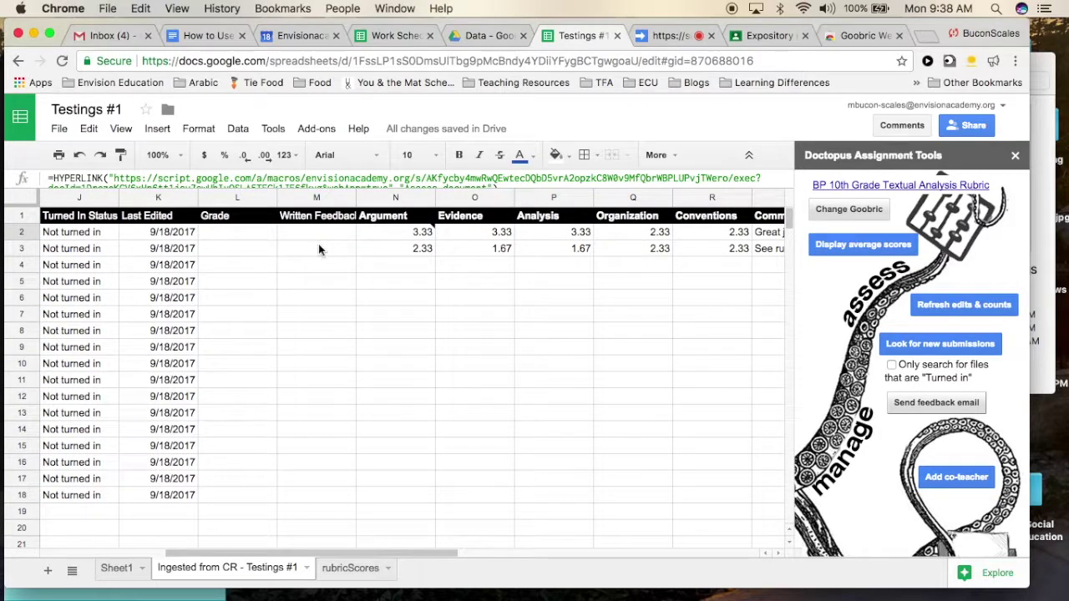
left_click(357, 576)
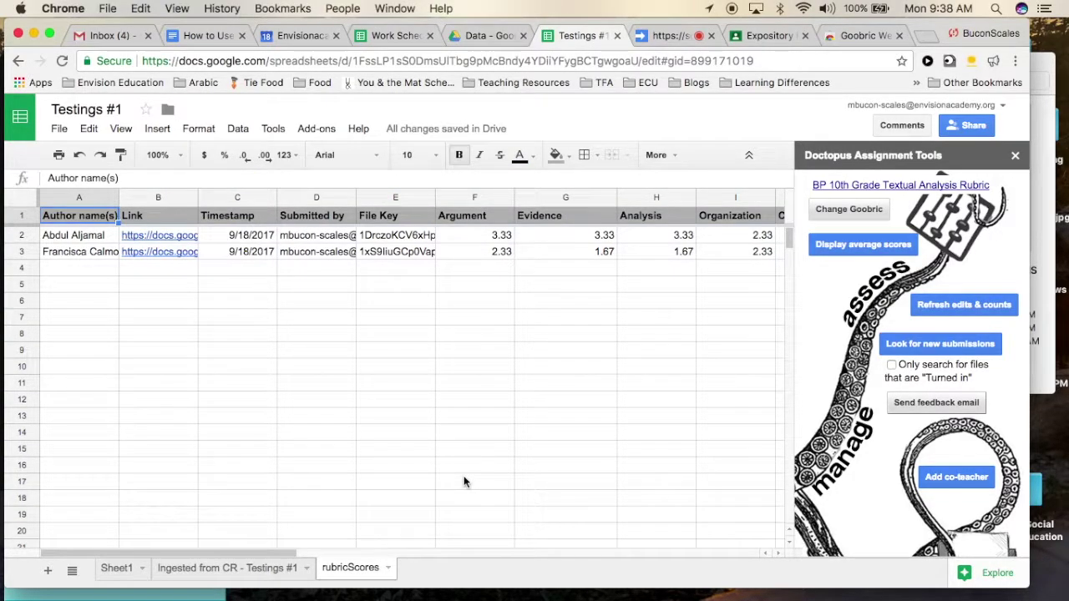
scroll(465, 482, "right", 5)
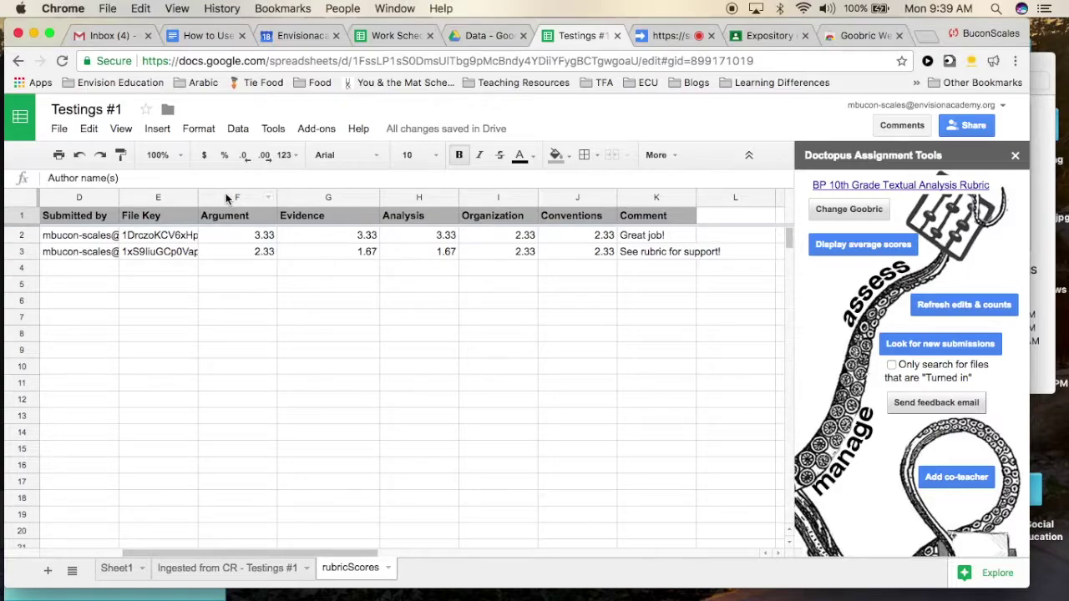
left_click(672, 155)
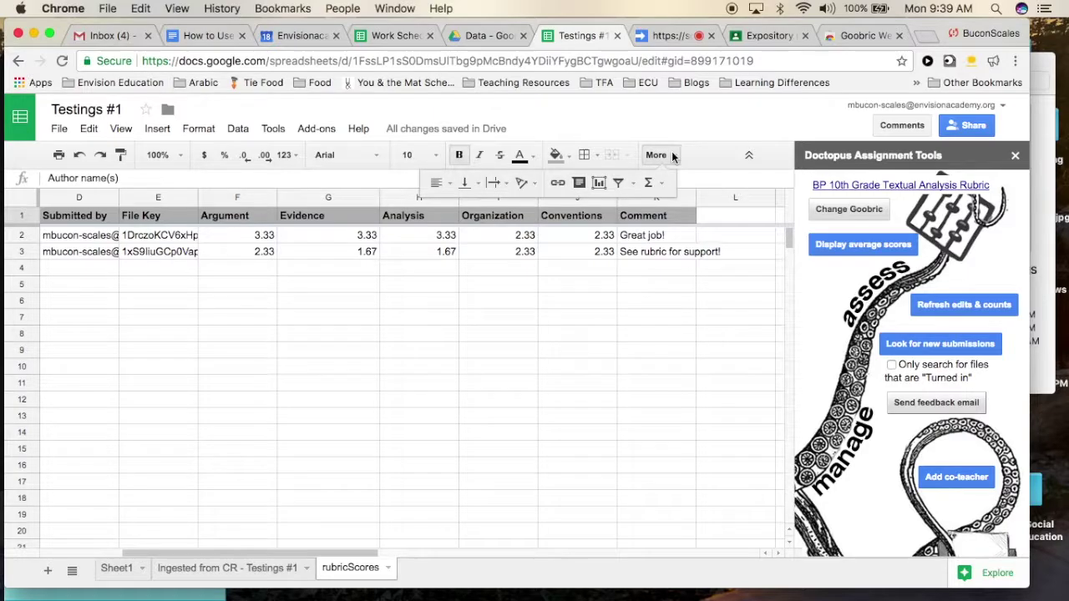